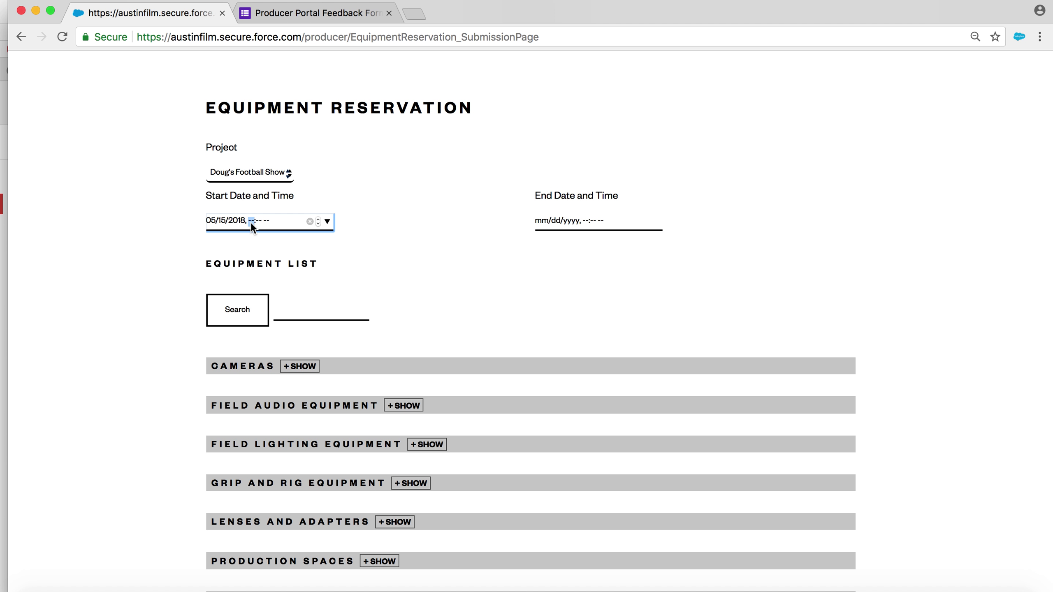
Step: Set the reservation's start time on 05/15/2018 to 04:00 PM
type("00p")
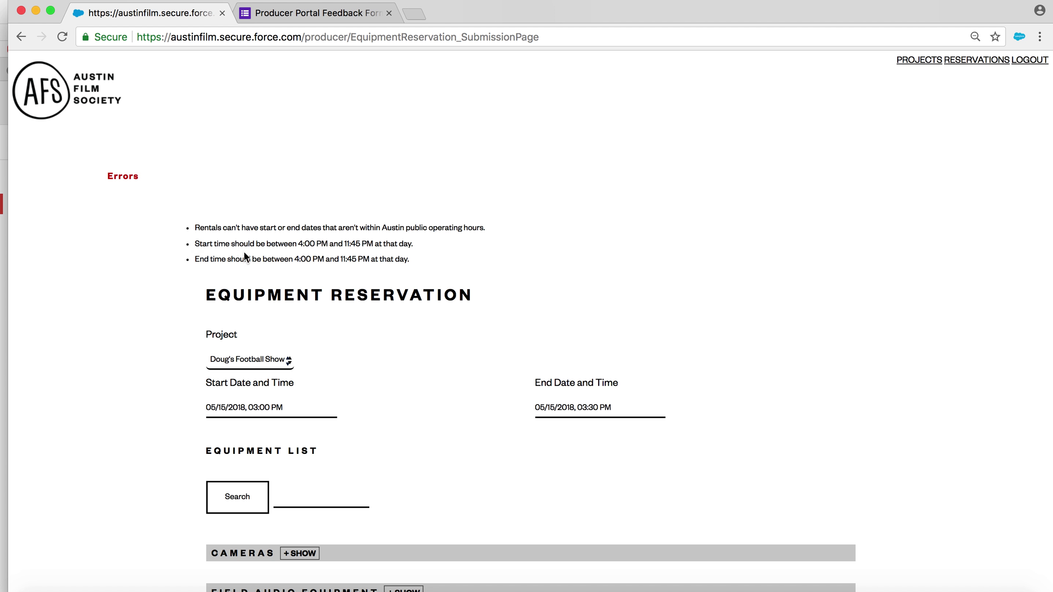
scroll(432, 303, "down", 5)
left_click(253, 228)
type("4")
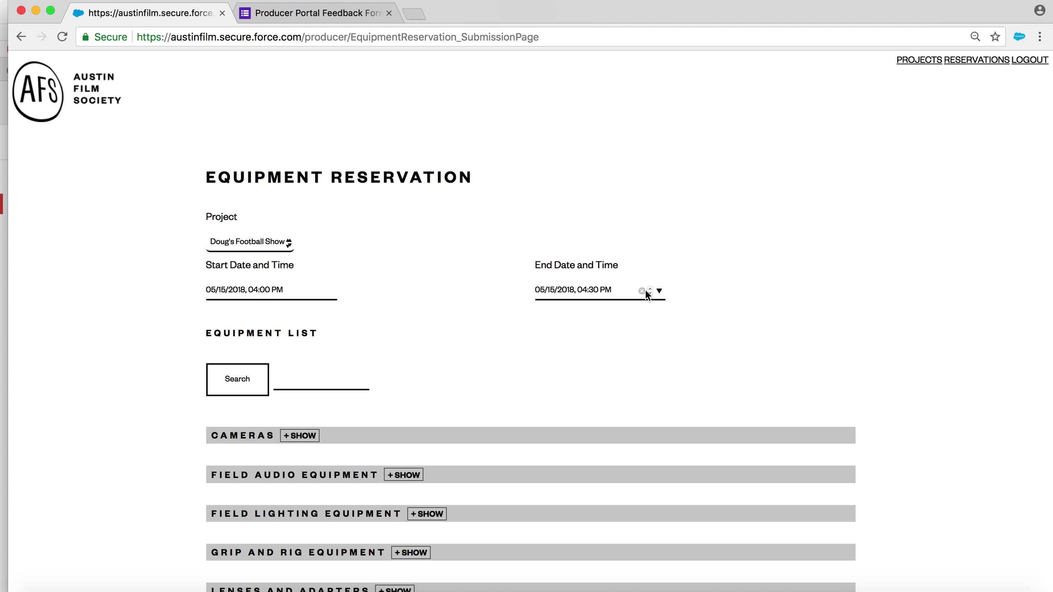
Step: Set the reservation's end date to 05/17/2018
left_click(549, 290)
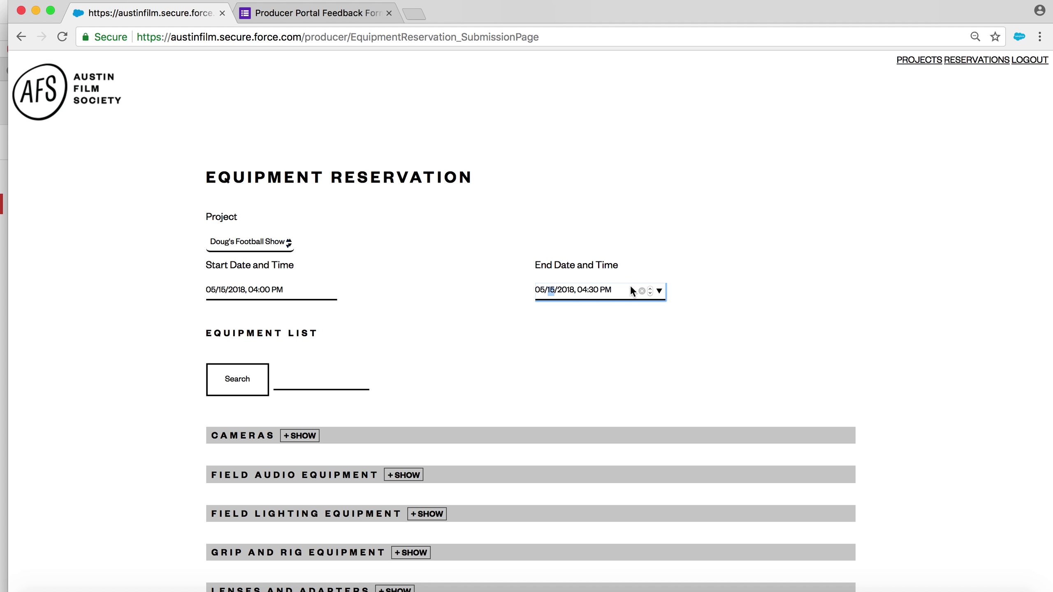
left_click(650, 289)
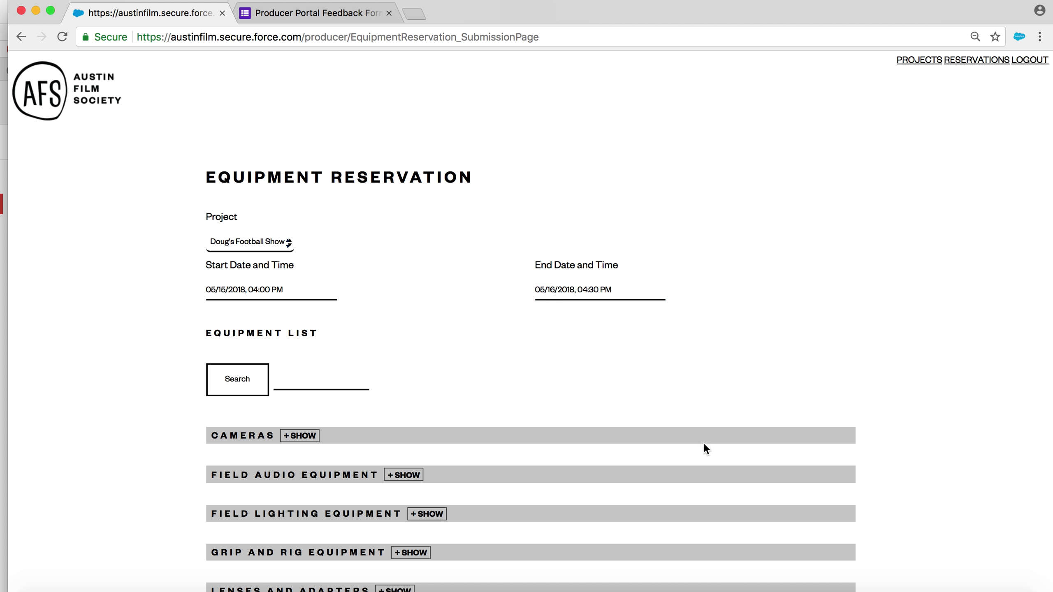
scroll(564, 359, "down", 5)
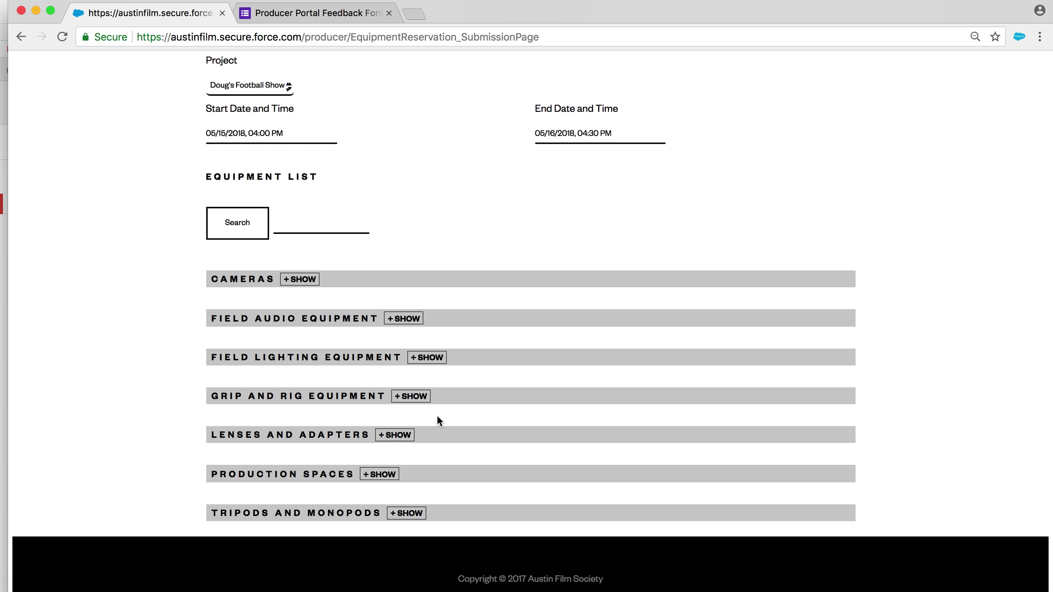
scroll(583, 312, "up", 5)
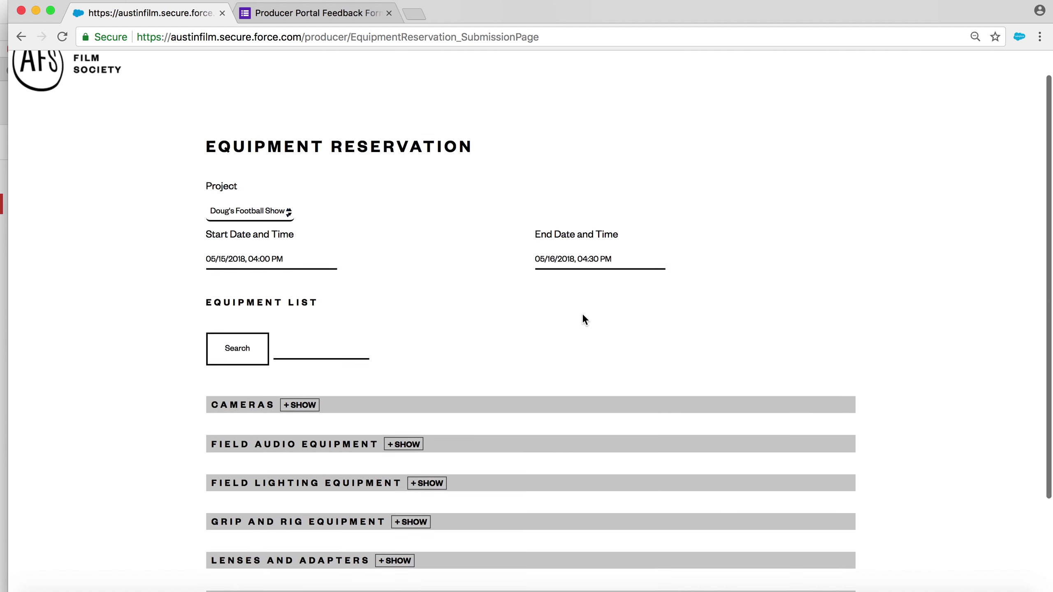
scroll(550, 362, "down", 4)
scroll(549, 338, "up", 3)
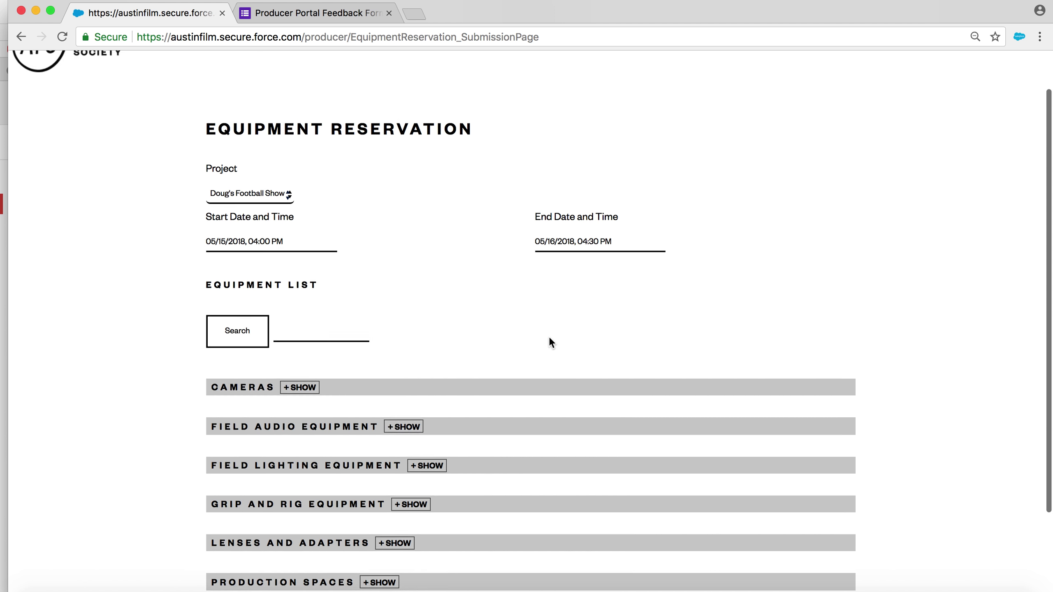
scroll(570, 344, "down", 1)
left_click(550, 224)
left_click(560, 227)
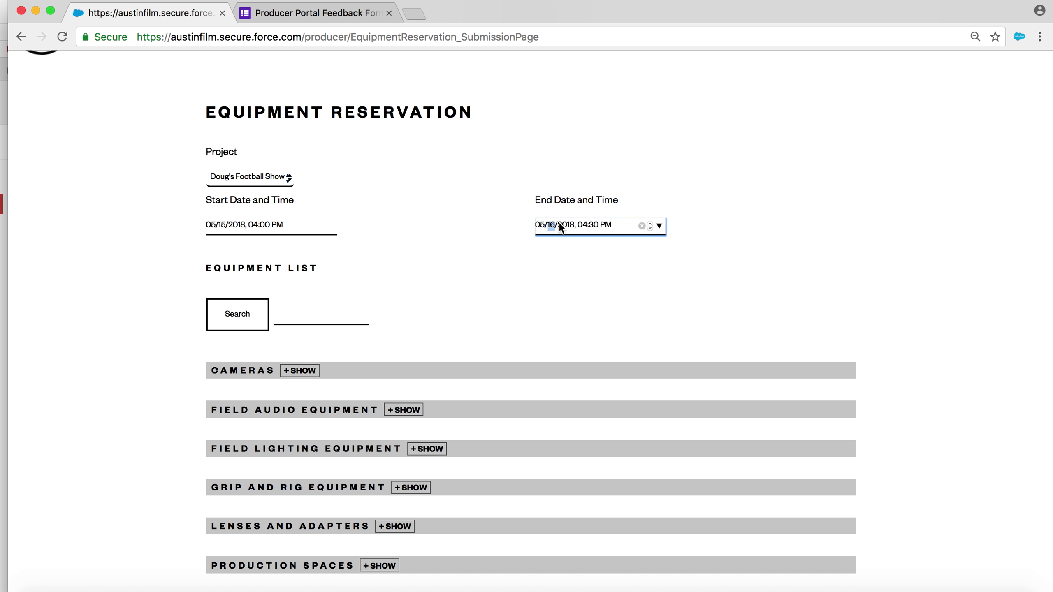
left_click(650, 225)
scroll(556, 240, "up", 2)
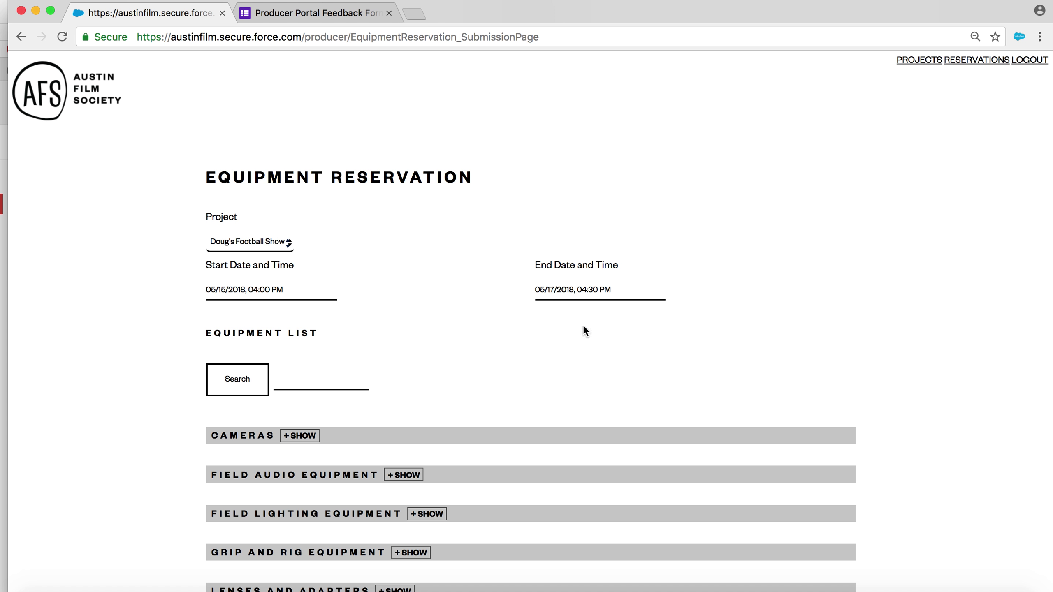
Step: Set the minutes of the reservation's end time to 00
scroll(584, 315, "down", 1)
left_click(593, 263)
type("00")
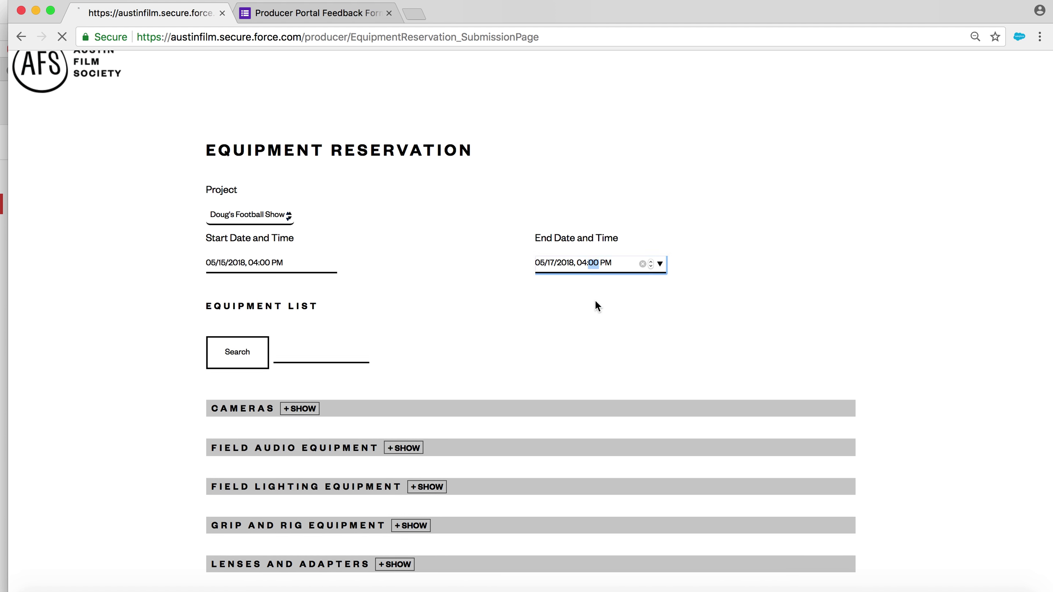
left_click(594, 300)
scroll(594, 301, "up", 1)
scroll(583, 321, "down", 3)
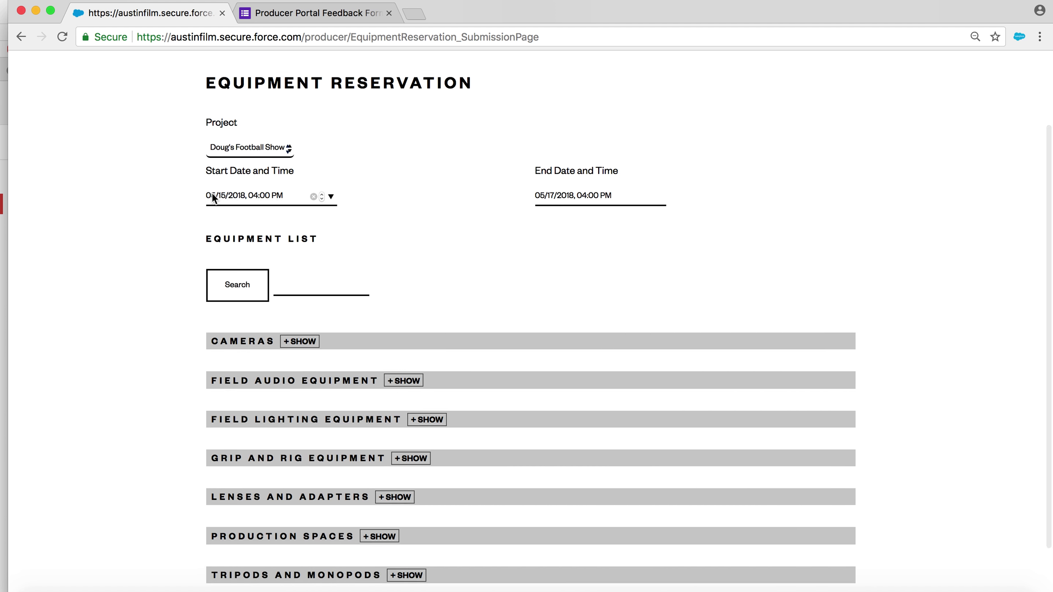
Step: Show the Cameras equipment and include the Canon 5D Mark III with COA 19552
scroll(510, 284, "down", 2)
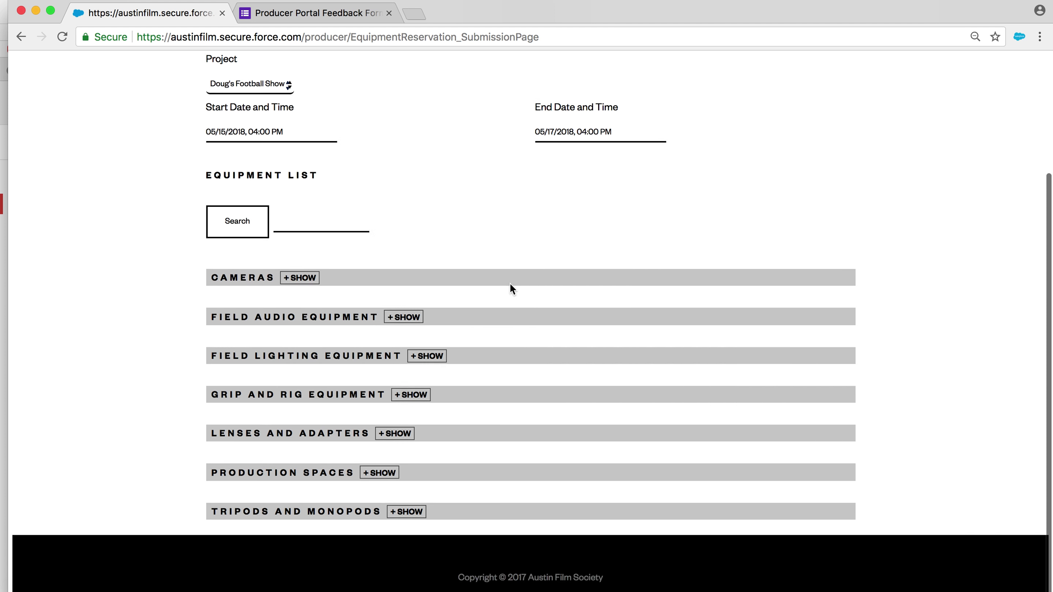
left_click(300, 279)
scroll(690, 330, "down", 3)
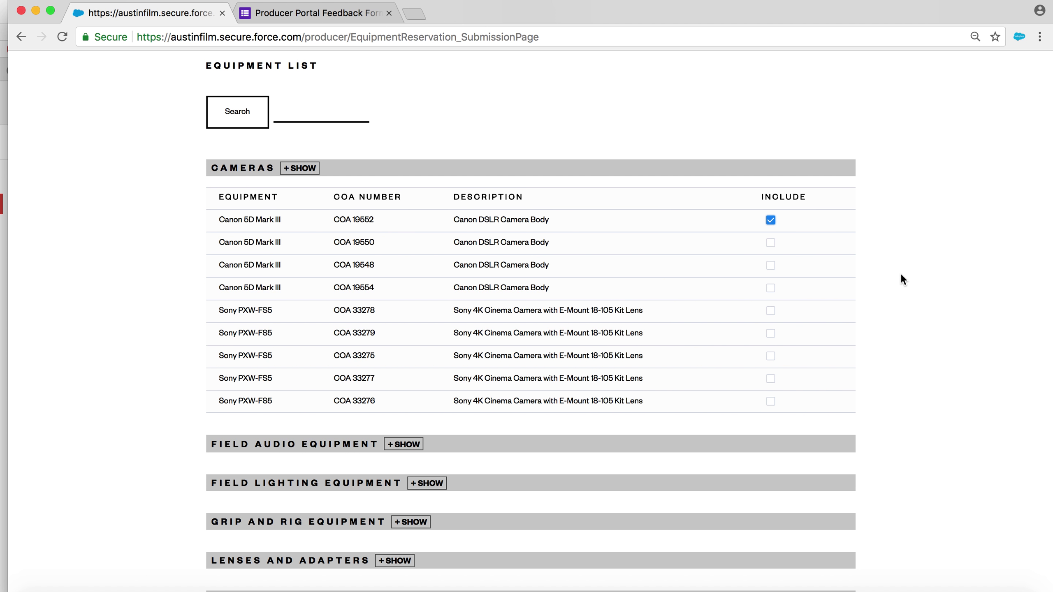
Step: Examine the selected camera's availability in the Reservations list against the chosen start and end dates
scroll(900, 274, "down", 7)
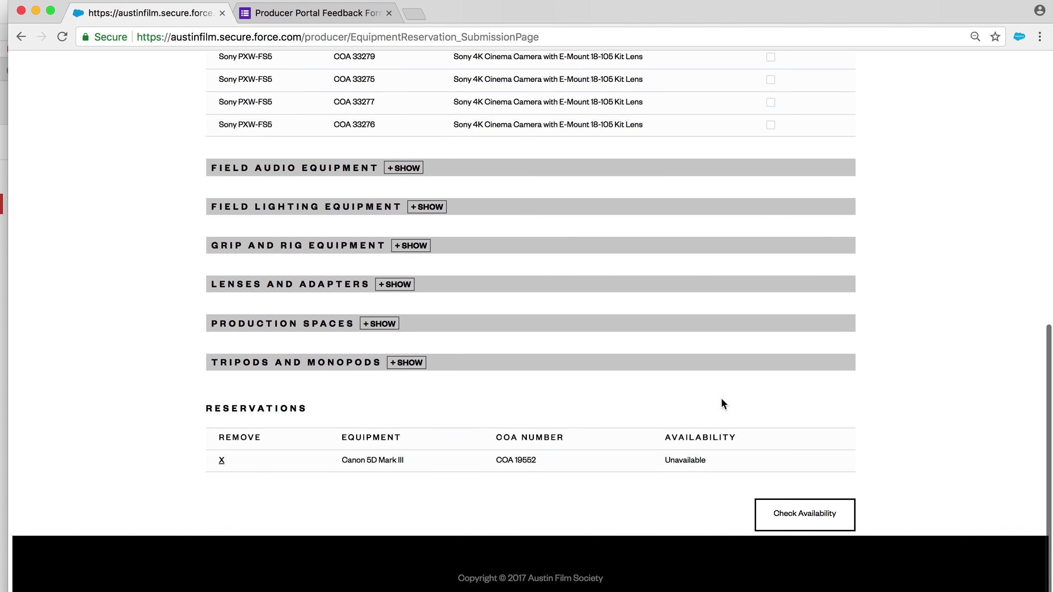
scroll(439, 388, "up", 8)
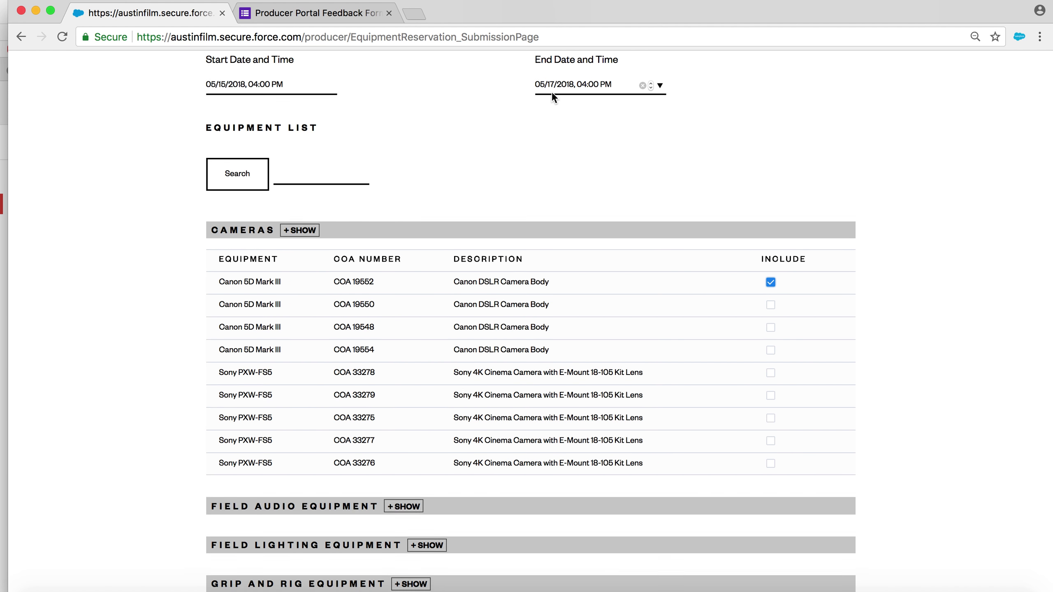
scroll(553, 92, "down", 8)
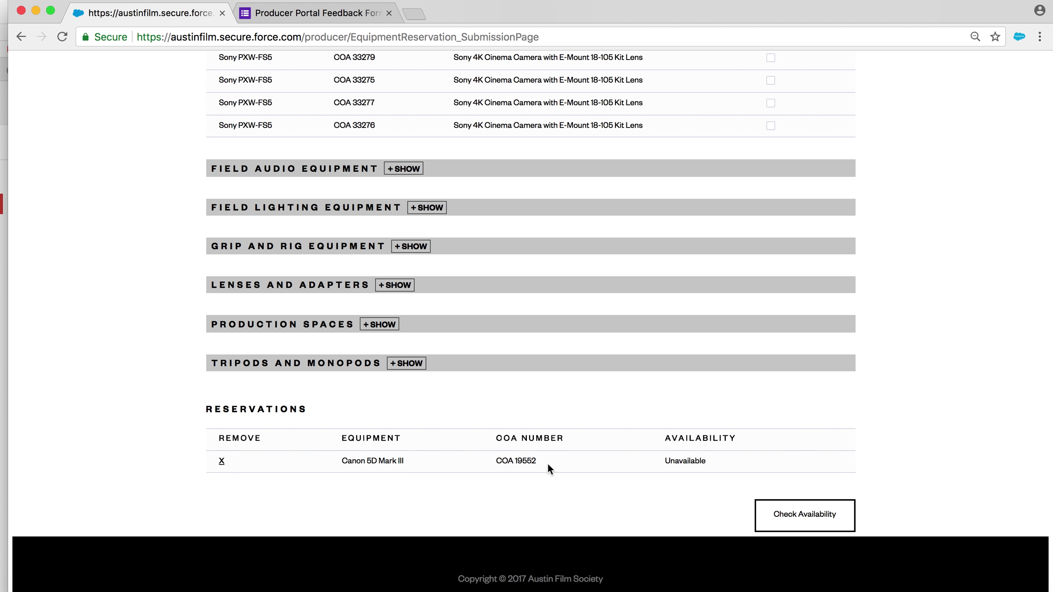
scroll(368, 470, "up", 9)
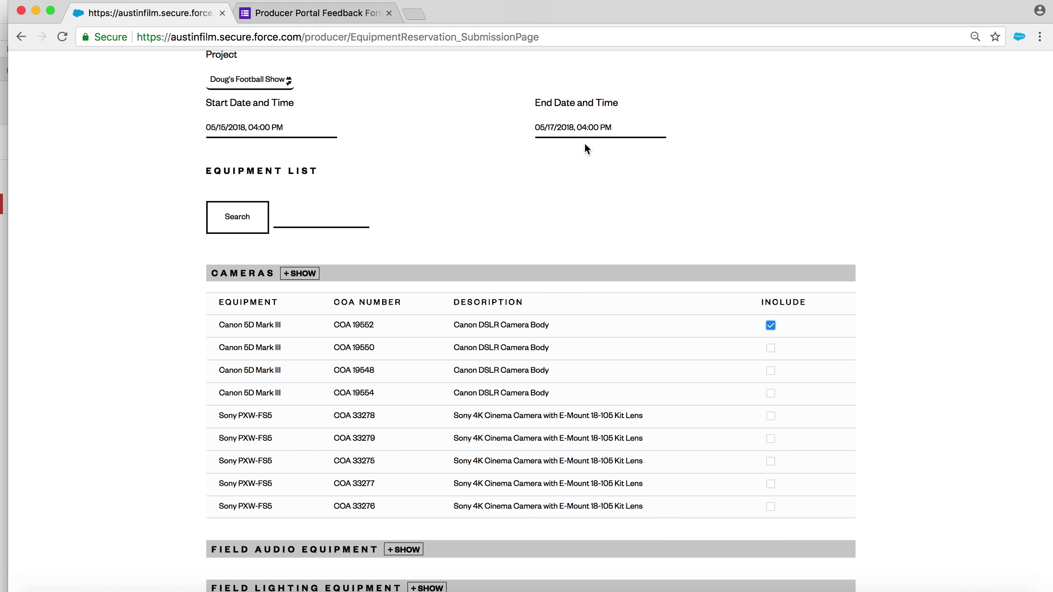
scroll(699, 216, "down", 3)
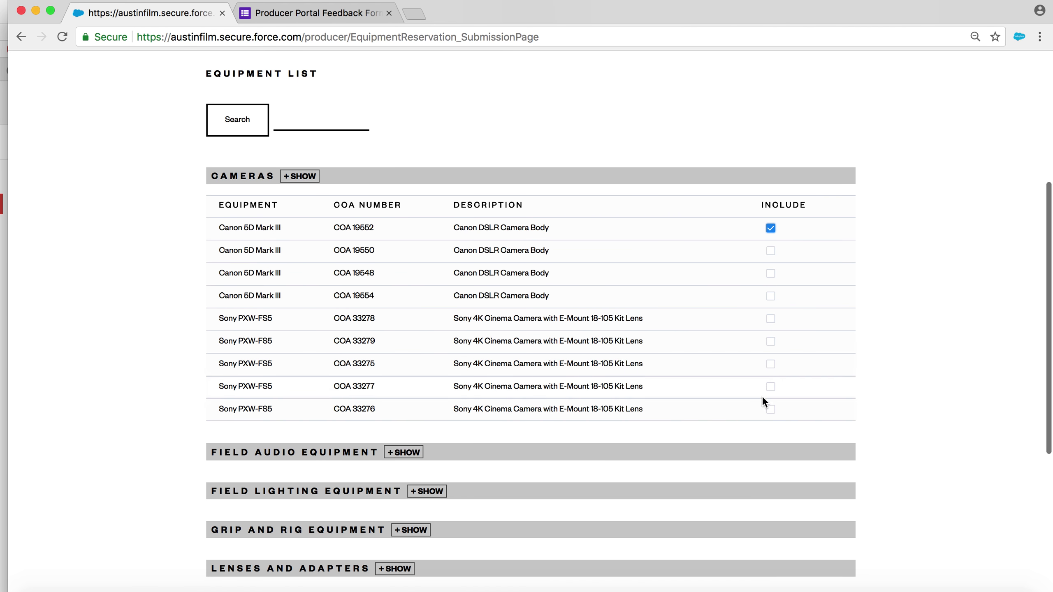
scroll(710, 344, "down", 7)
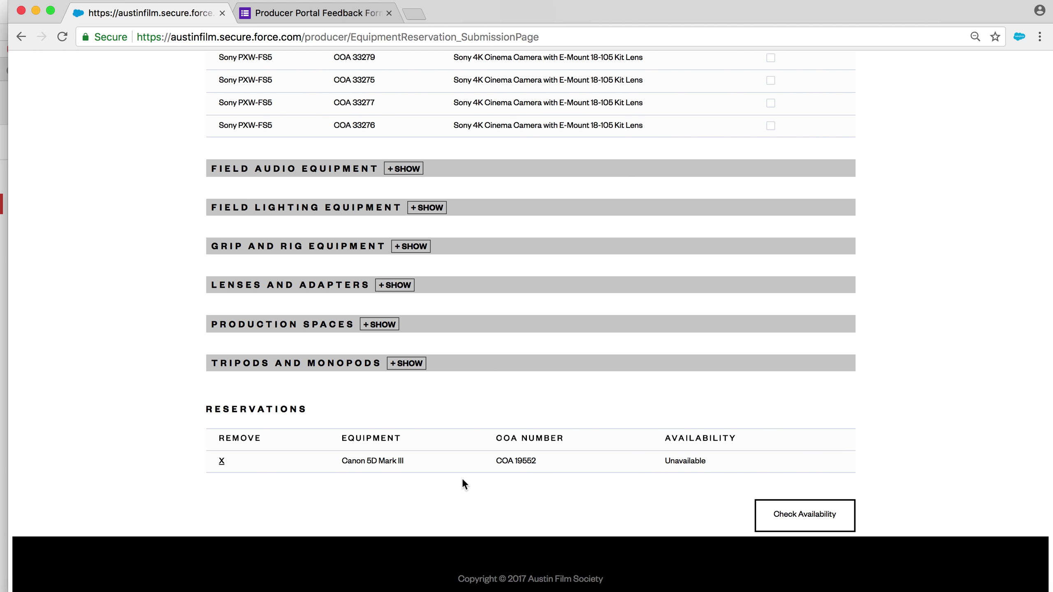
scroll(462, 478, "up", 13)
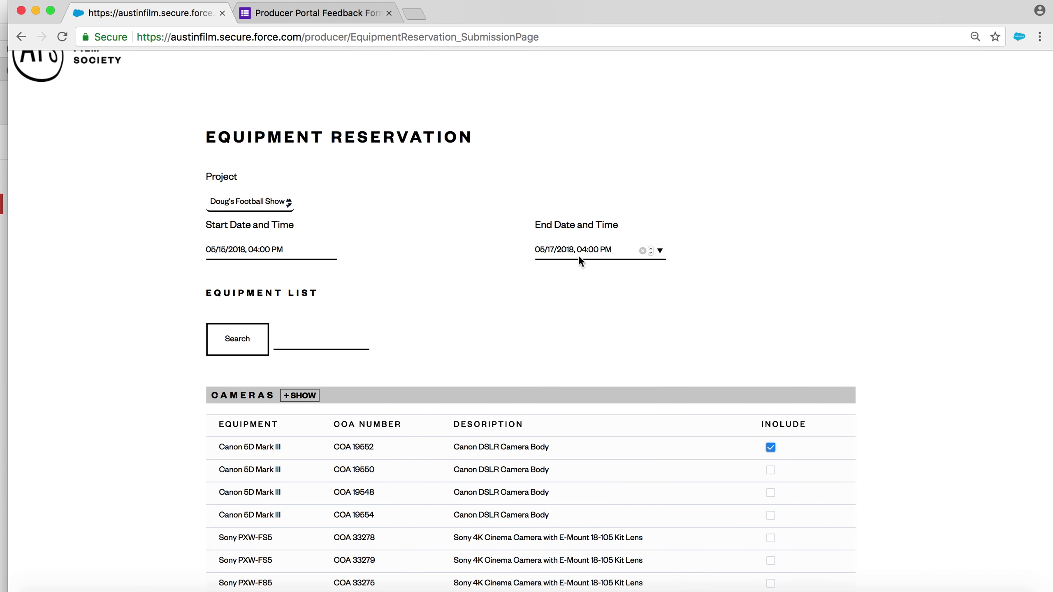
scroll(726, 400, "down", 5)
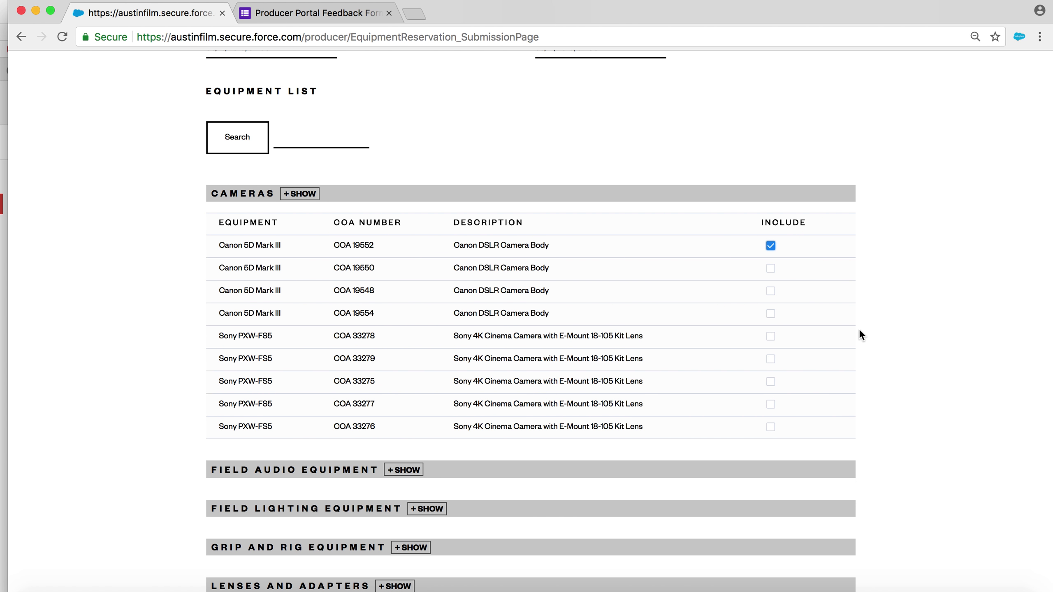
scroll(858, 329, "down", 5)
scroll(859, 329, "up", 2)
scroll(858, 330, "down", 5)
left_click_drag(664, 461, 729, 464)
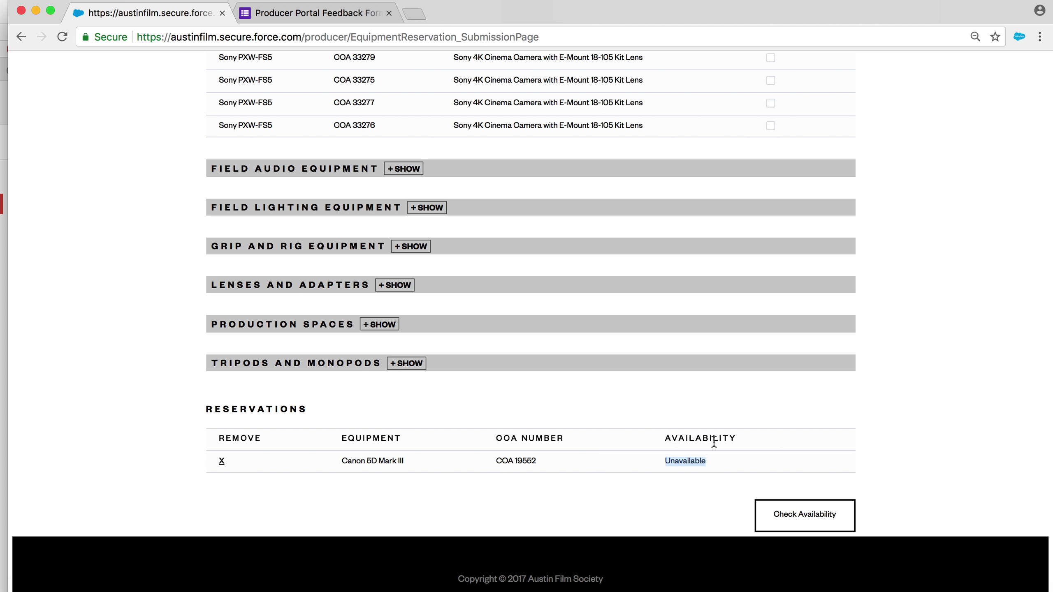
left_click(755, 475)
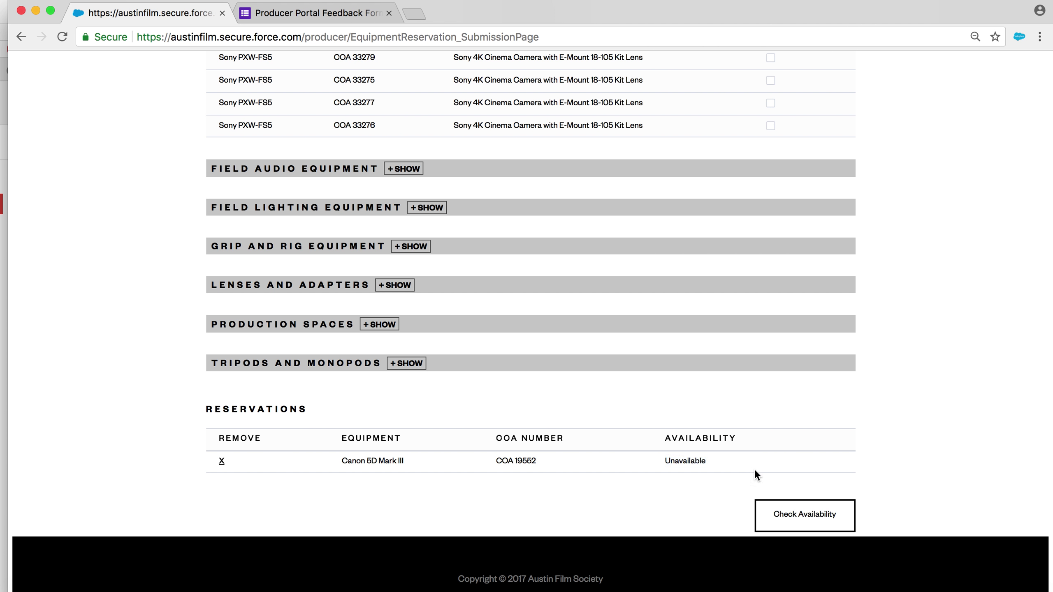
Step: Replace the selected camera with the Canon 5D Mark III COA 19550 and look at its availability
scroll(728, 417, "up", 8)
left_click(770, 234)
scroll(926, 274, "down", 8)
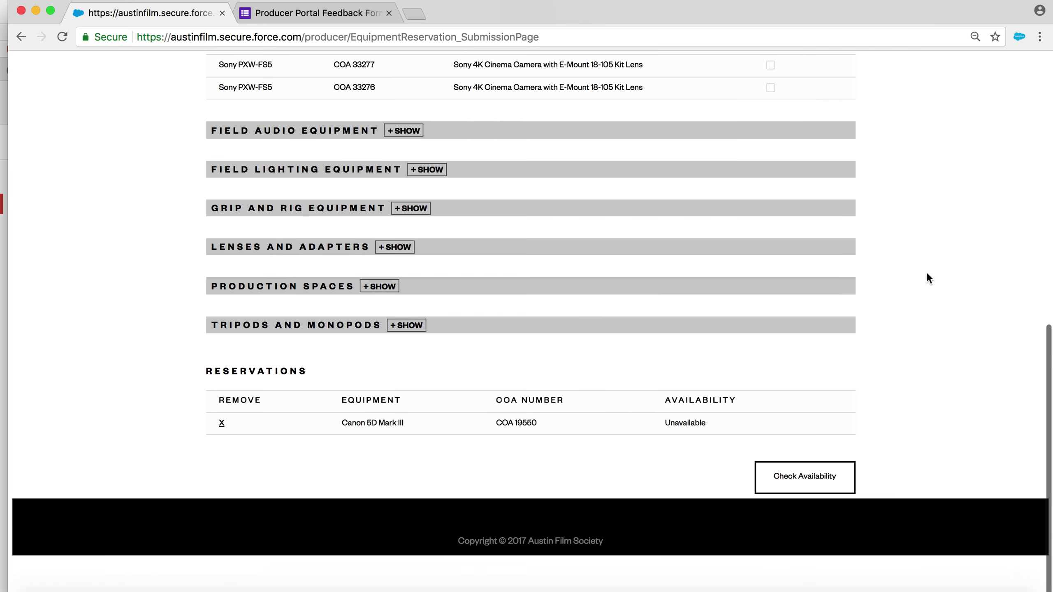
Step: Also include the Canon 5D Mark III bodies COA 19548, COA 19554 and COA 19552 in the reservation
scroll(668, 457, "up", 8)
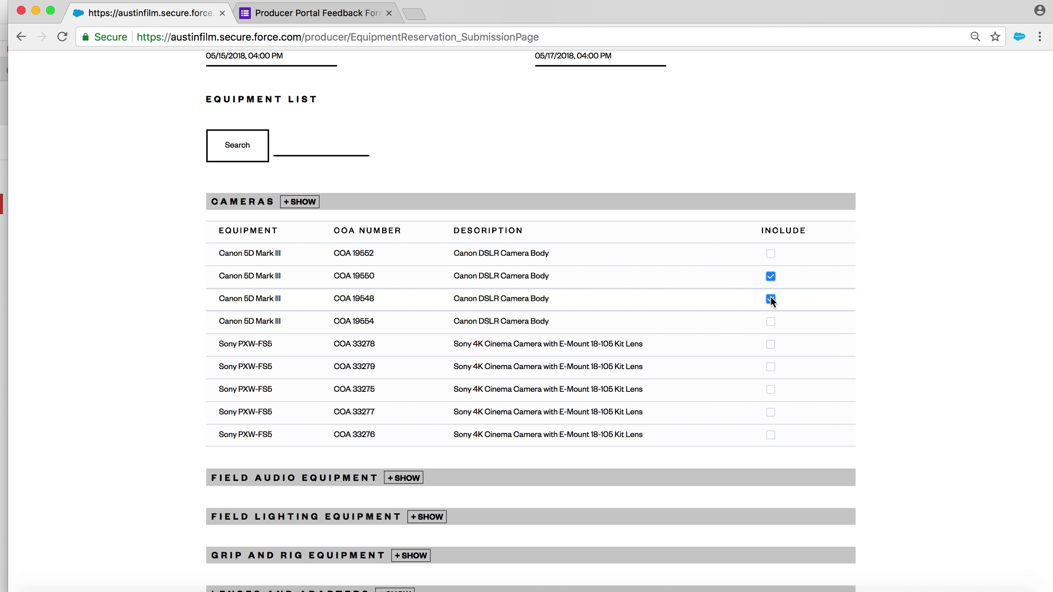
left_click(771, 321)
left_click(771, 254)
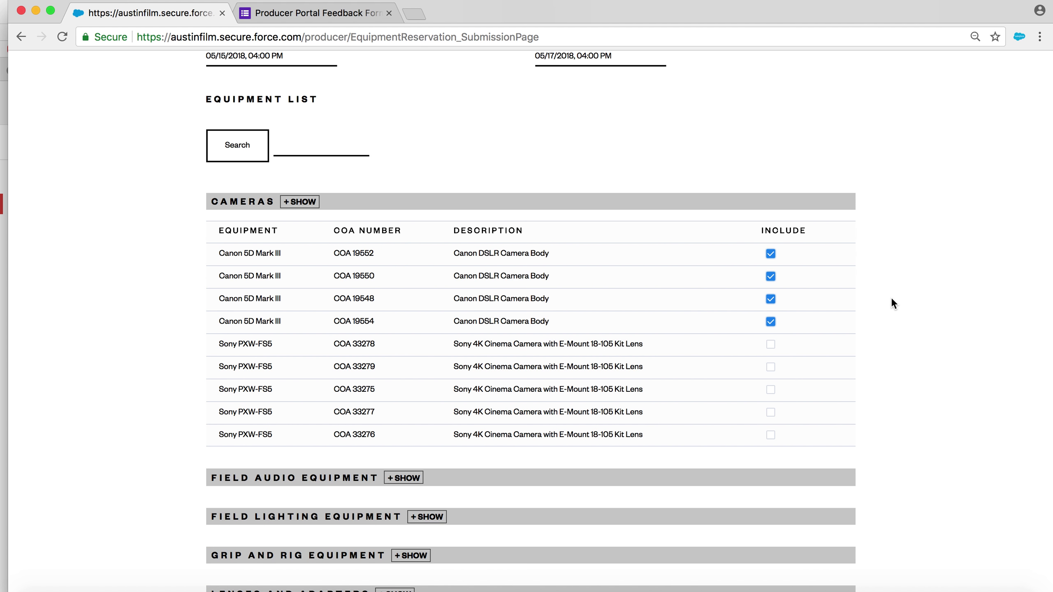
Step: Run the availability check on the four reserved Canon 5D Mark III cameras
scroll(891, 297, "down", 10)
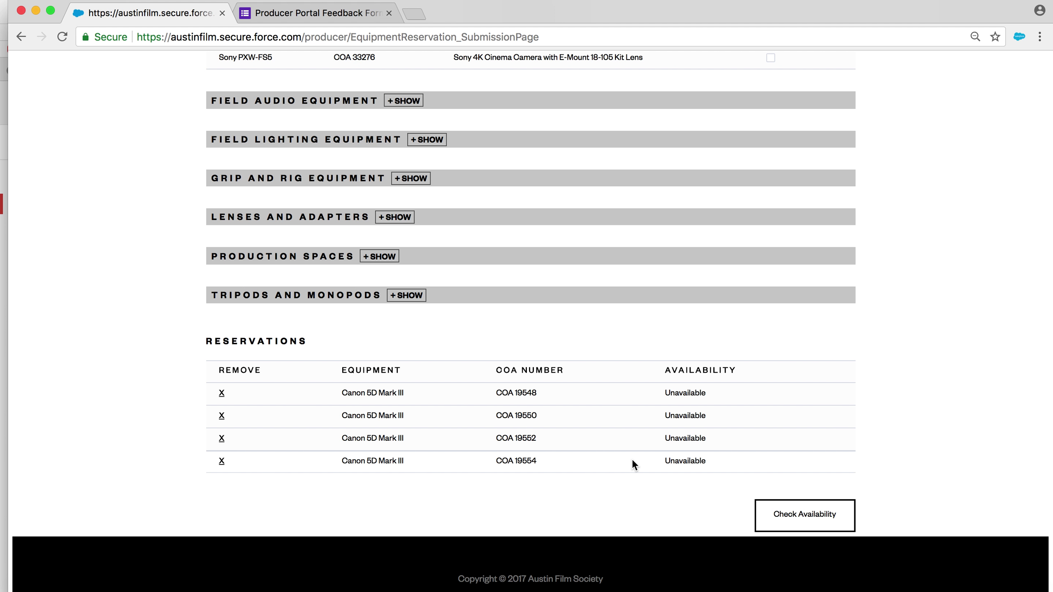
scroll(631, 459, "up", 3)
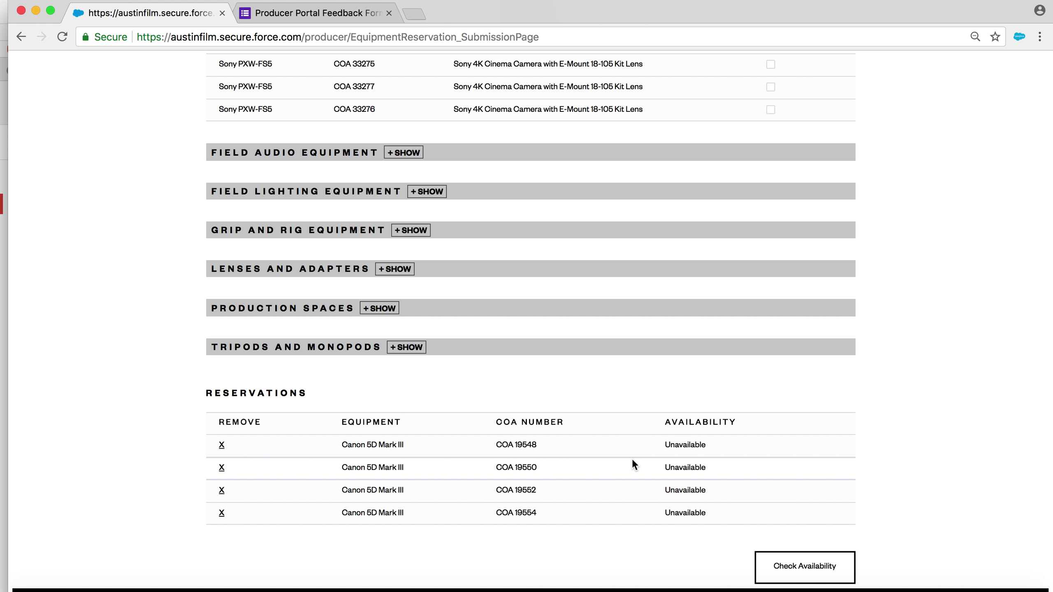
scroll(632, 459, "down", 3)
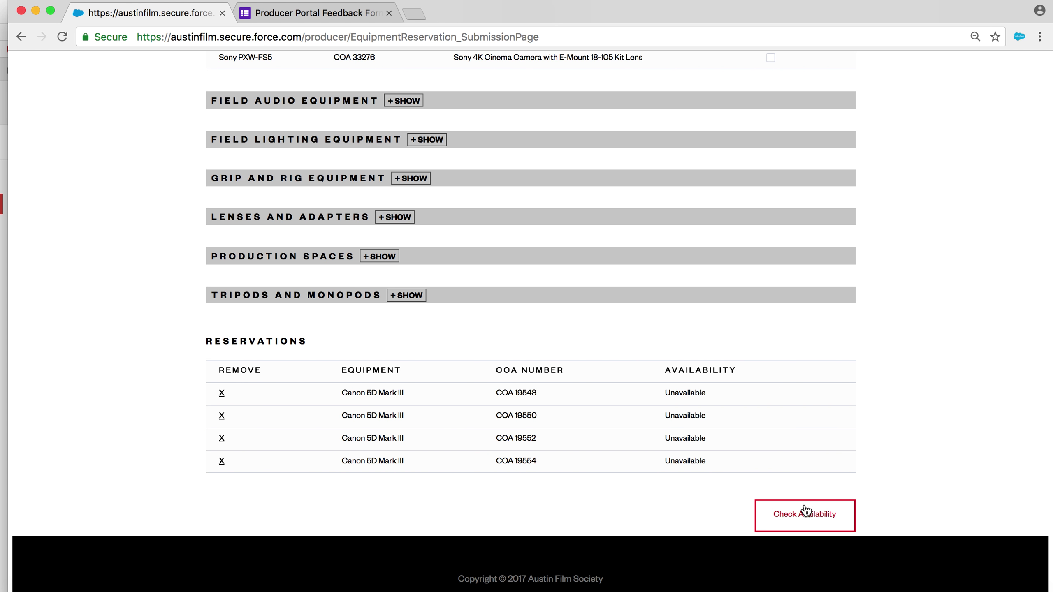
left_click(775, 517)
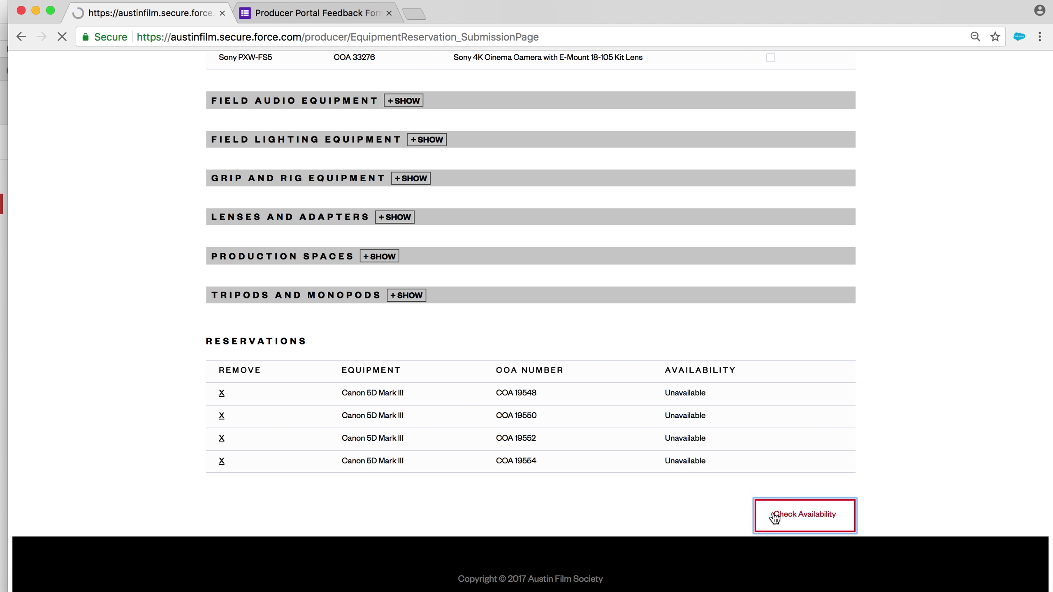
Step: Examine the conflict timeline of each Canon 5D Mark III in the conflict detail views
scroll(654, 388, "down", 5)
scroll(653, 383, "down", 10)
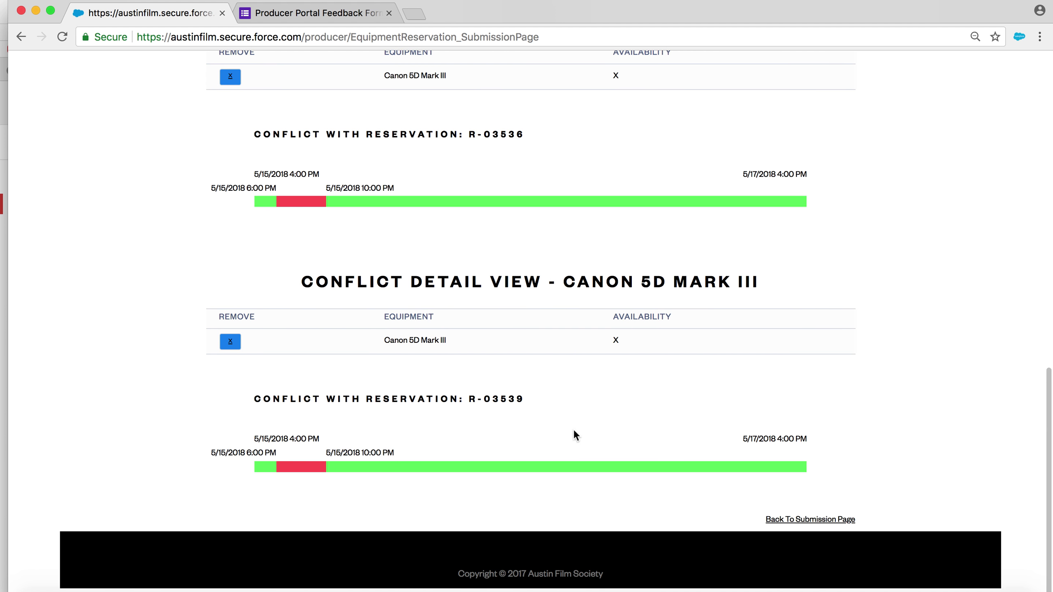
scroll(474, 478, "up", 8)
scroll(475, 475, "up", 5)
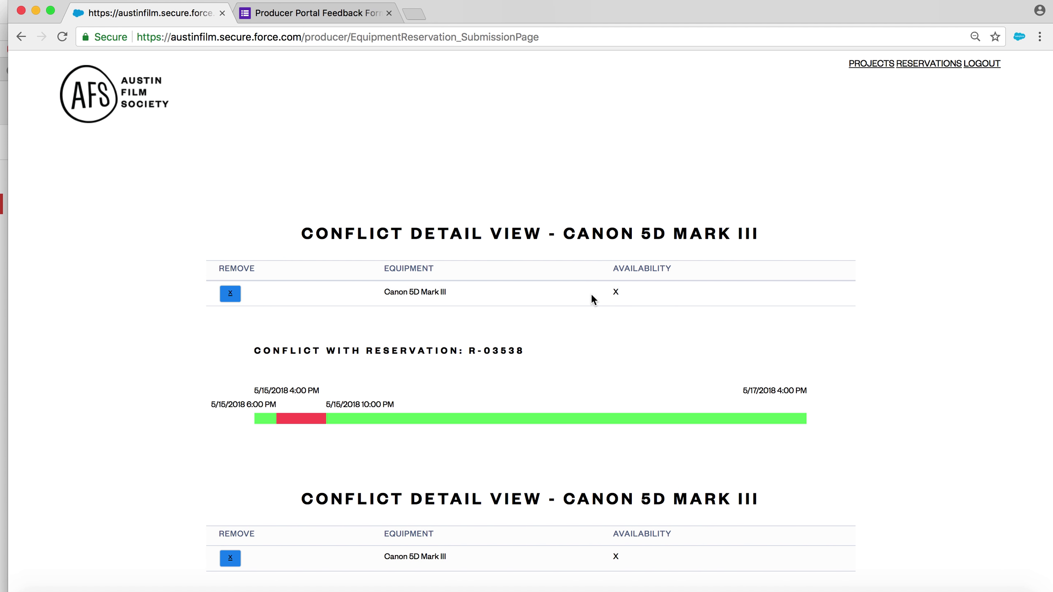
scroll(590, 293, "down", 5)
scroll(467, 213, "up", 3)
scroll(535, 269, "down", 3)
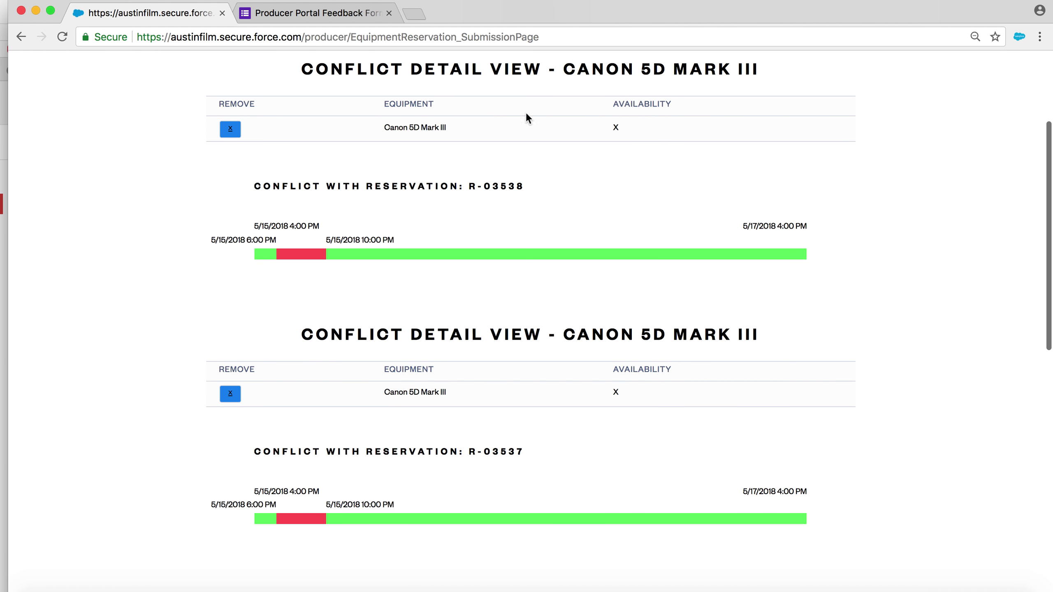
scroll(640, 305, "down", 15)
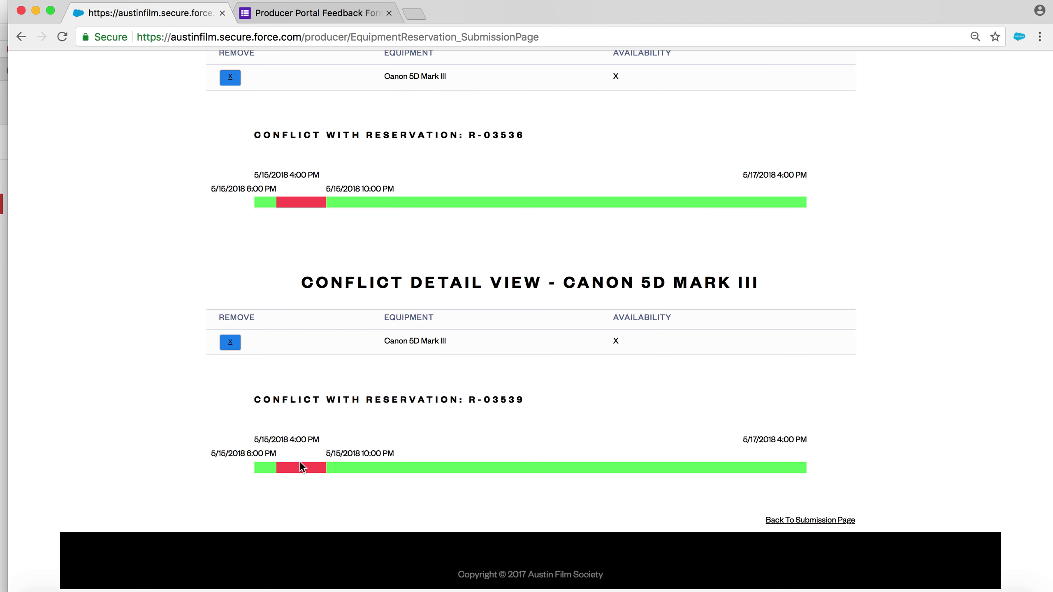
scroll(301, 237, "up", 5)
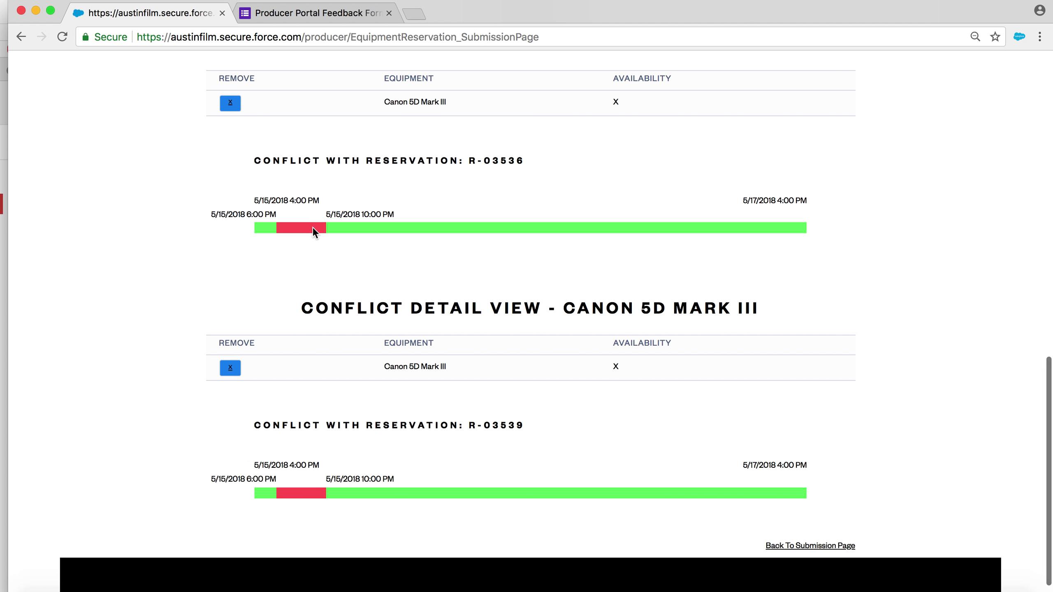
Step: Compare the requested start and end times with the conflicting hours, and locate the removal option for each camera in the conflict detail views
scroll(288, 107, "up", 8)
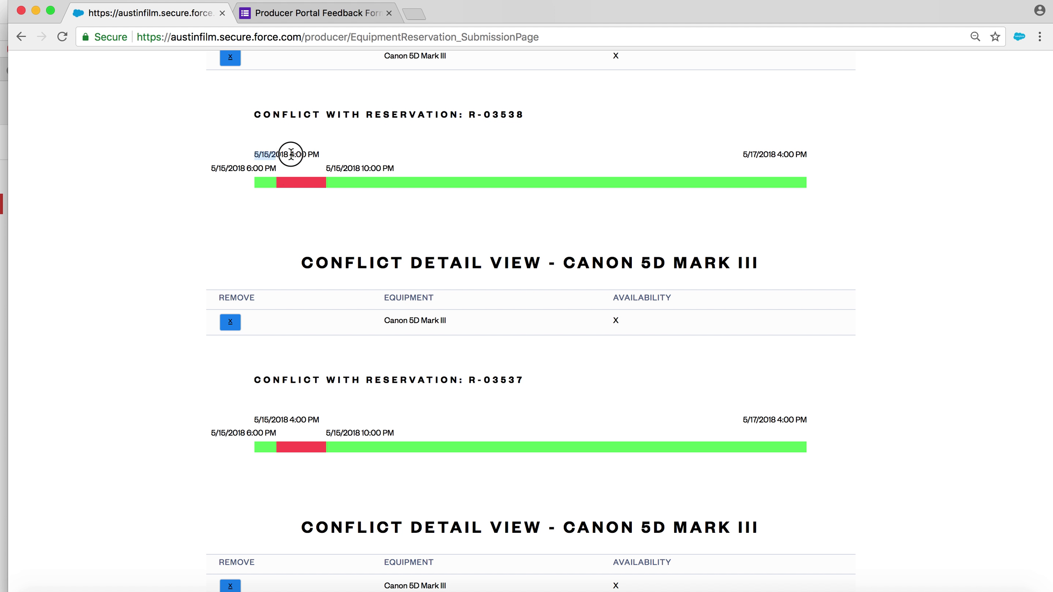
left_click(756, 150)
left_click(803, 150)
left_click_drag(206, 172, 350, 168)
left_click(382, 171)
left_click(396, 166)
scroll(326, 182, "up", 5)
scroll(326, 182, "down", 14)
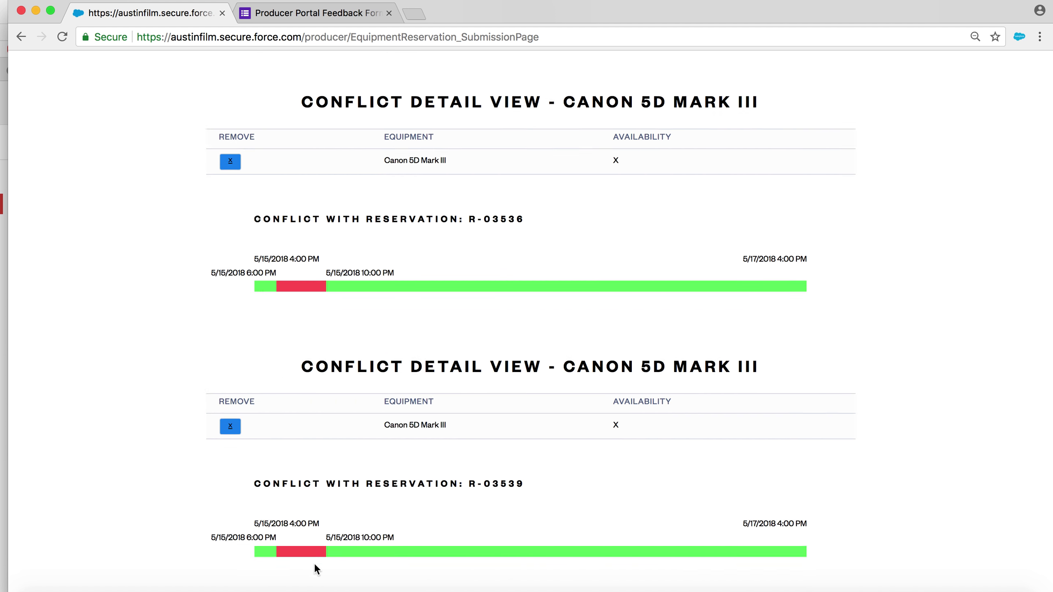
scroll(315, 566, "down", 2)
scroll(315, 566, "up", 15)
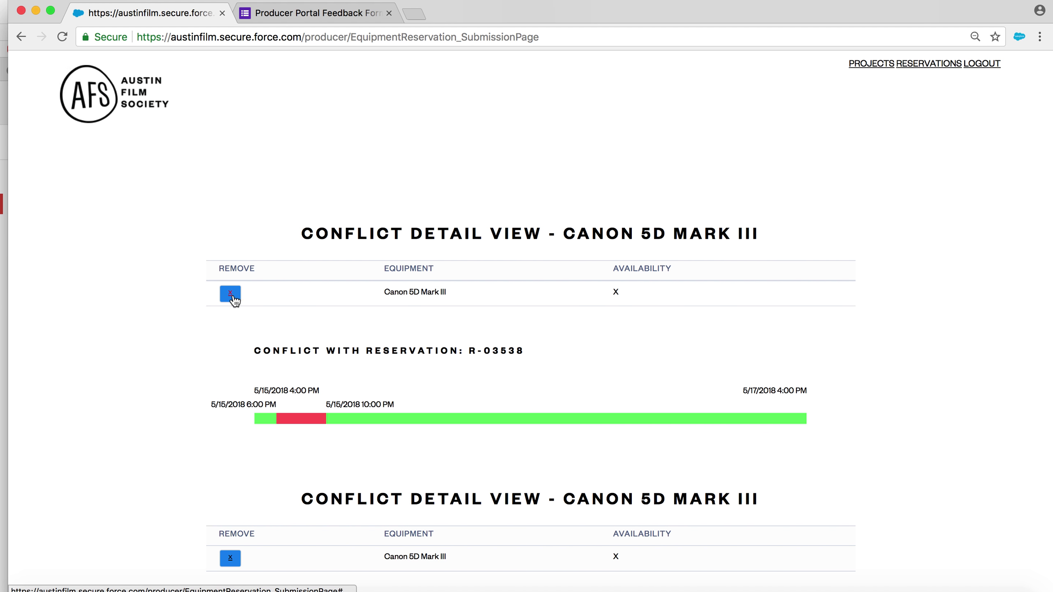
scroll(327, 331, "down", 5)
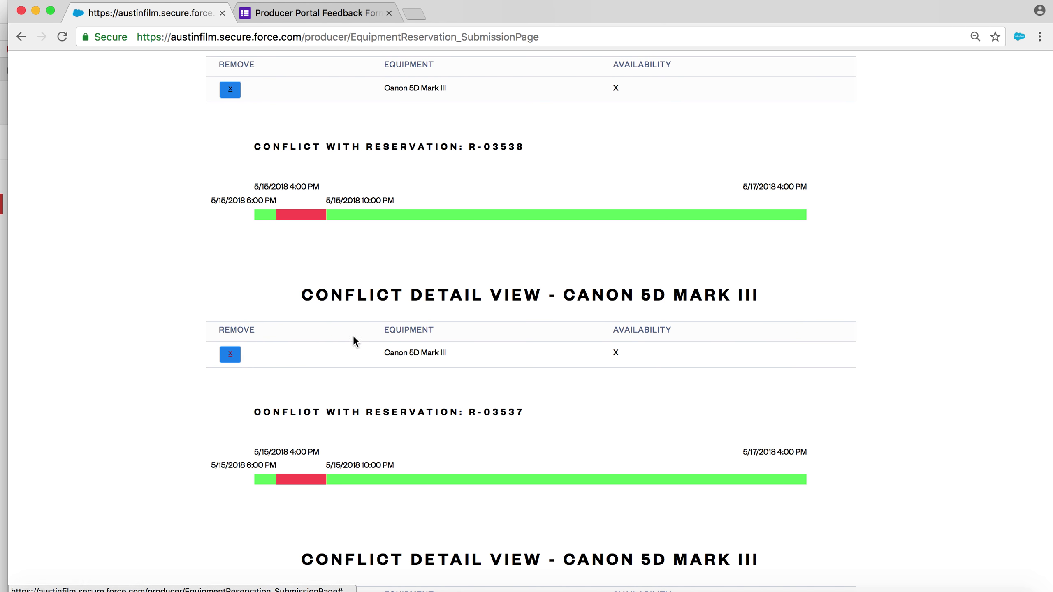
scroll(616, 393, "down", 10)
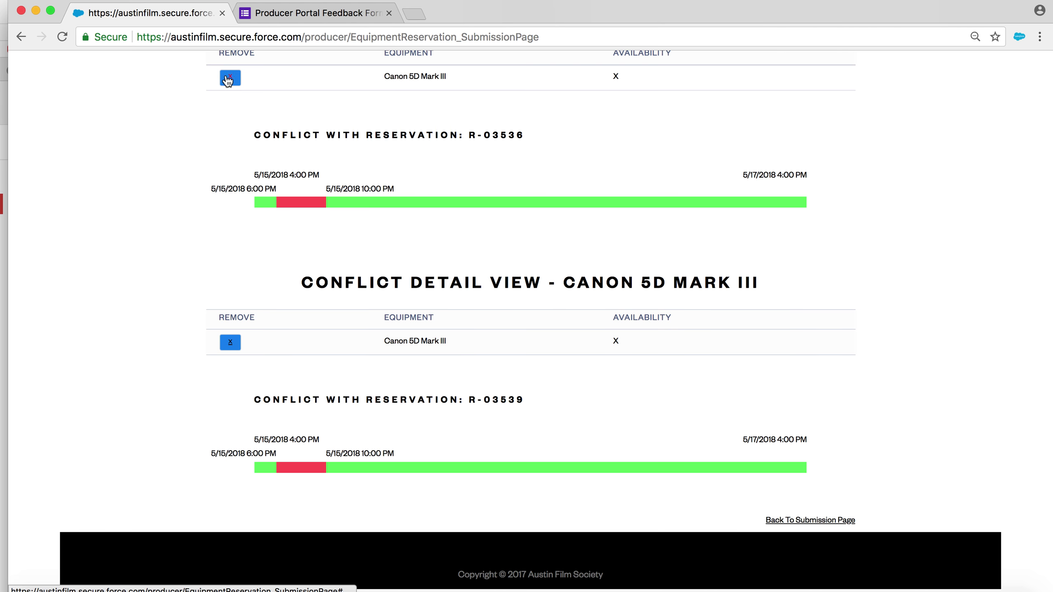
Step: Return to the submission page and remove the Canon 5D Mark III bodies COA 19548, COA 19550 and COA 19552 from the reservation
left_click(790, 522)
scroll(918, 388, "down", 6)
scroll(916, 382, "down", 2)
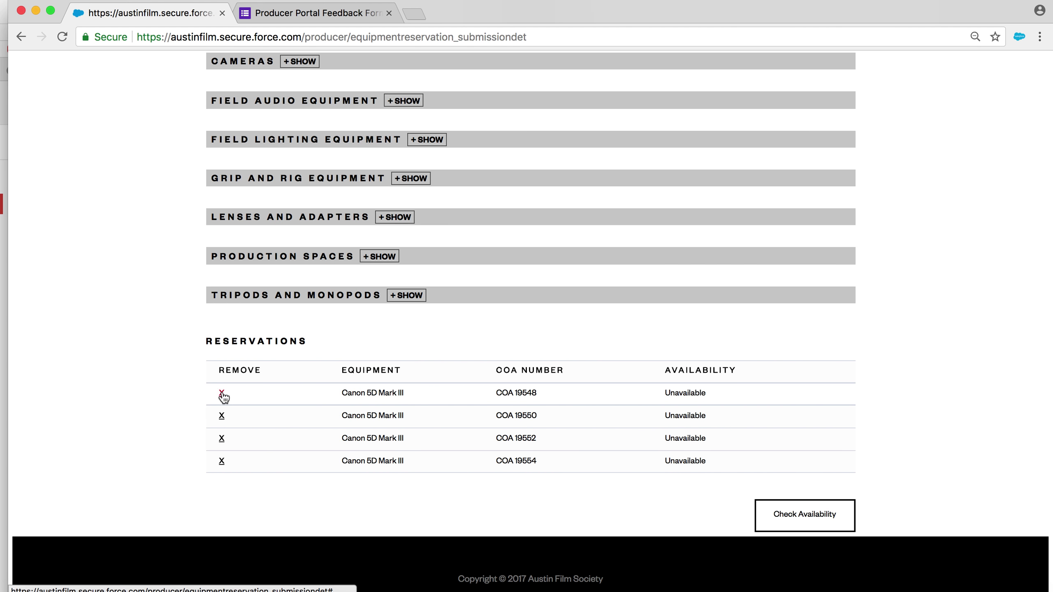
left_click(222, 394)
left_click(222, 416)
left_click(222, 439)
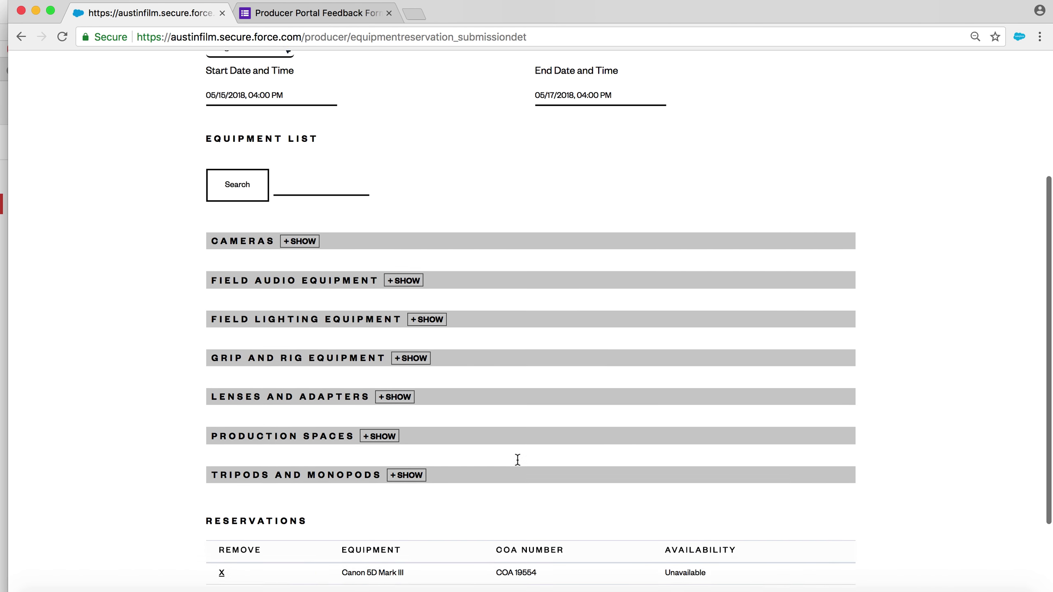
Step: Set the reservation's start time on 05/15/2018 to 10:15 PM and look at the remaining camera's availability
left_click(254, 127)
type("1")
left_click(252, 393)
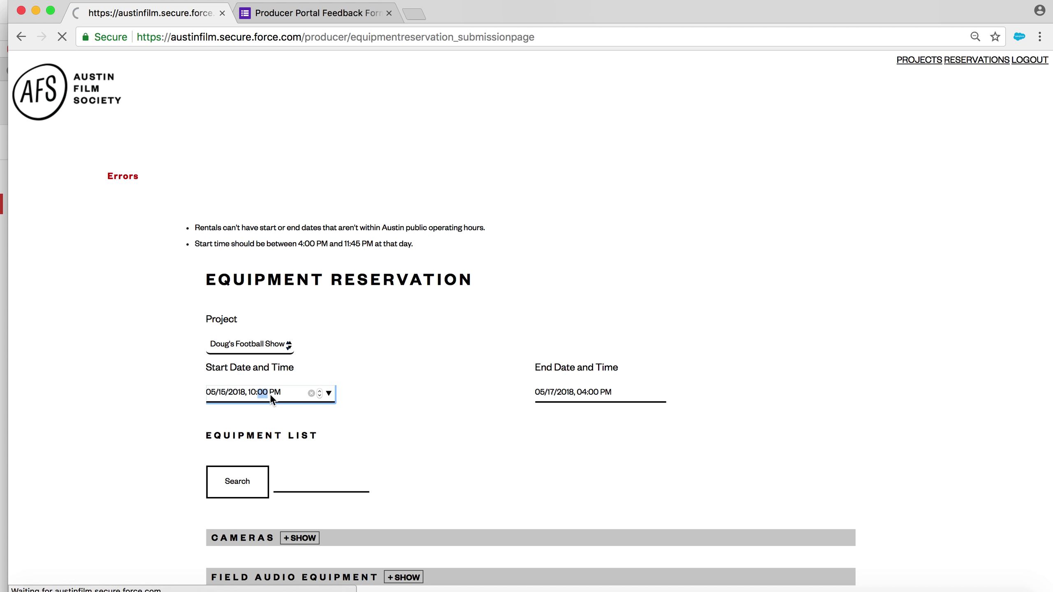
left_click(262, 289)
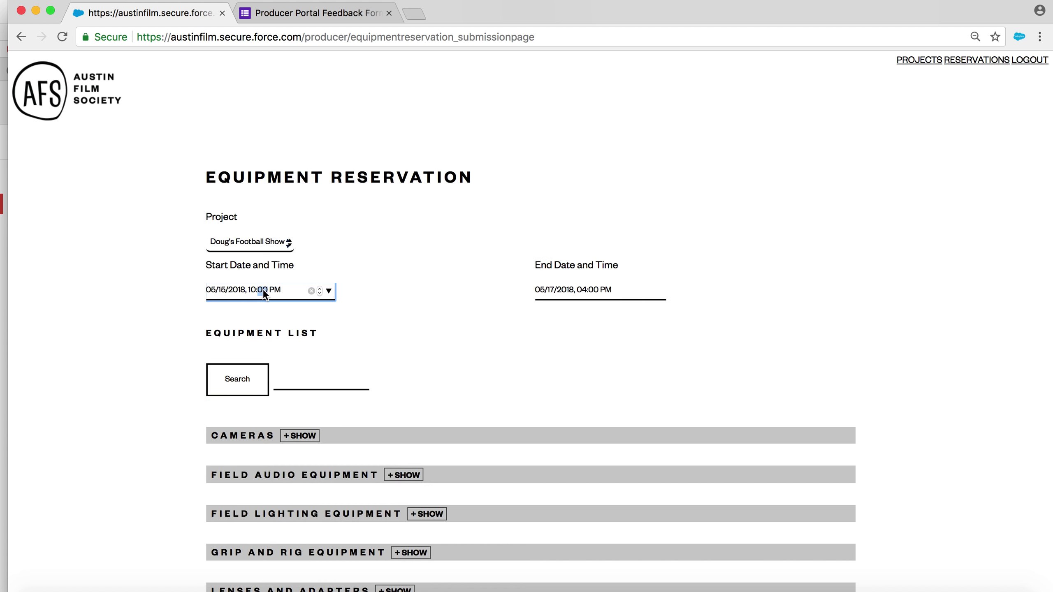
type("16")
left_click(263, 289)
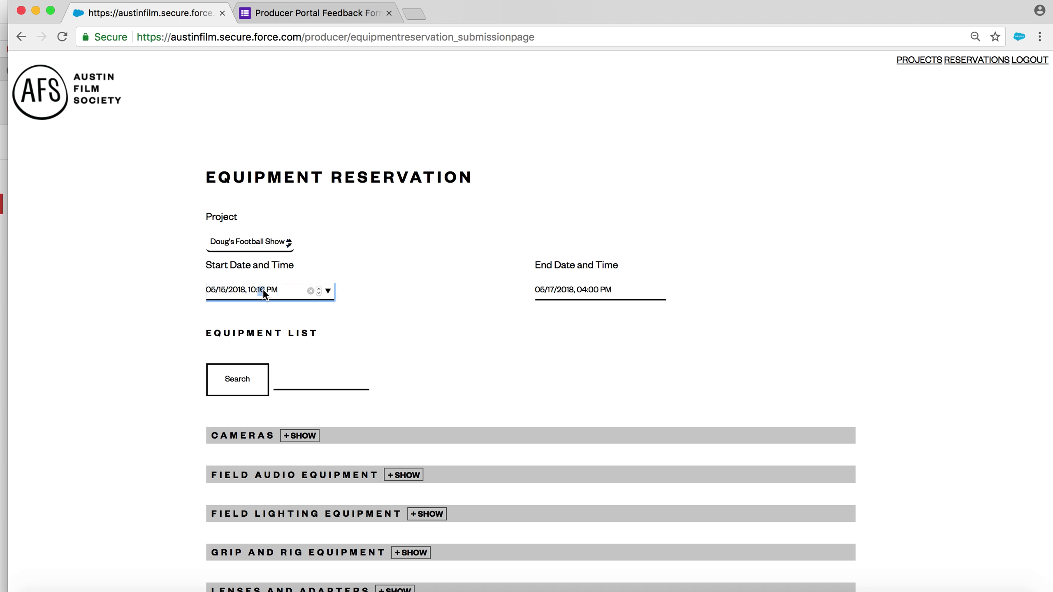
key("Down")
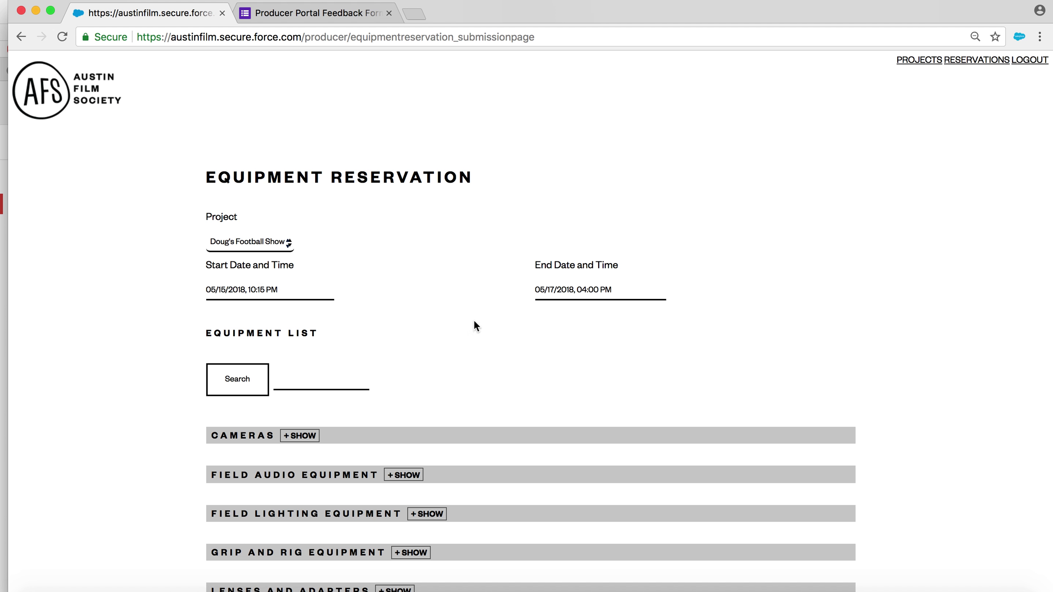
scroll(474, 325, "down", 8)
left_click_drag(650, 466, 714, 464)
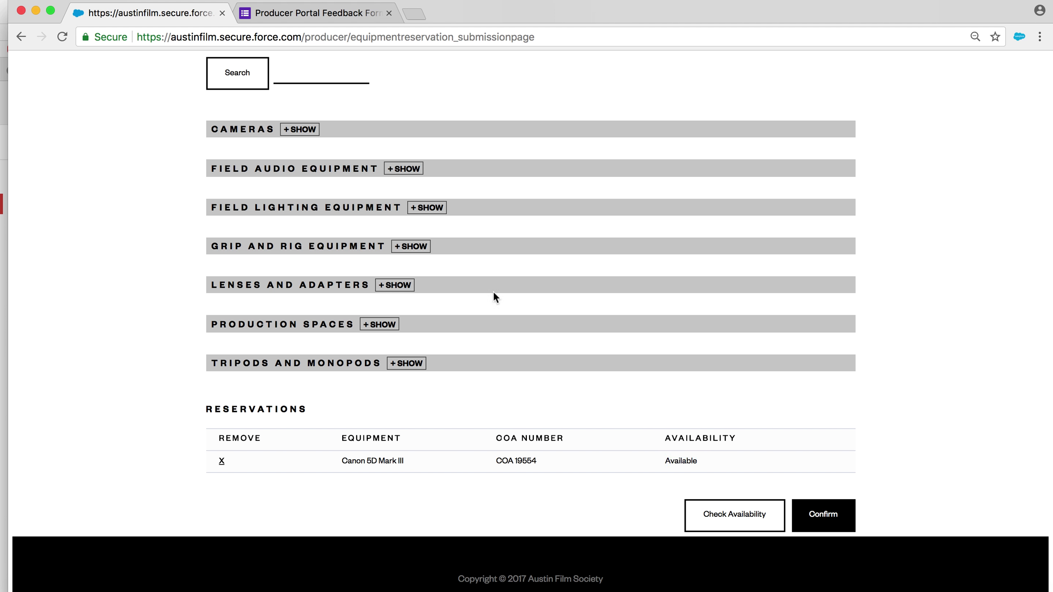
Step: Include the Sony Wireless Mic Kit COA 40152 from the field audio equipment and look at its availability
left_click(416, 168)
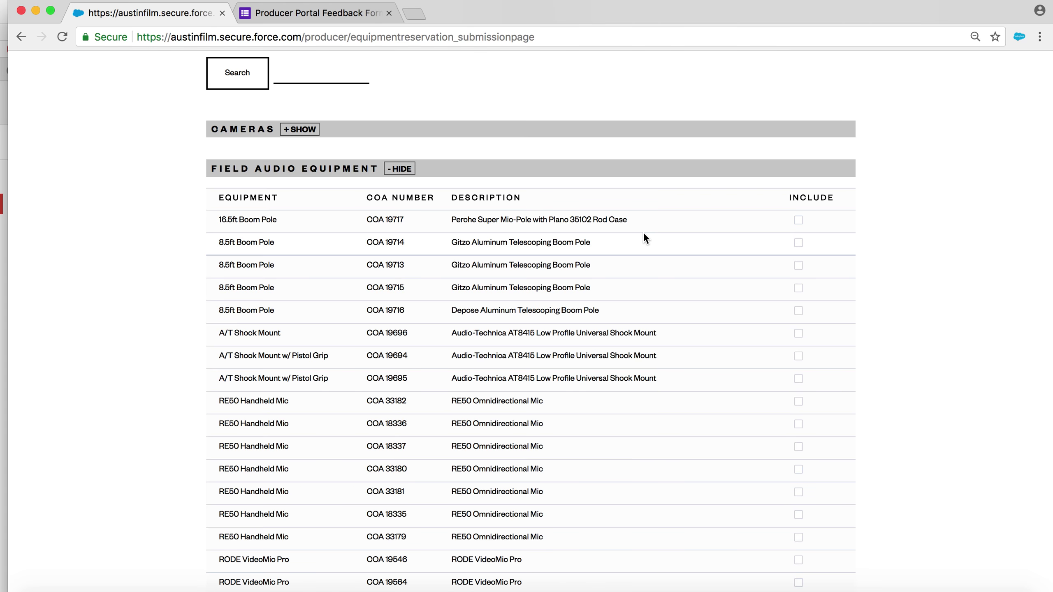
scroll(643, 234, "down", 1)
scroll(644, 237, "down", 15)
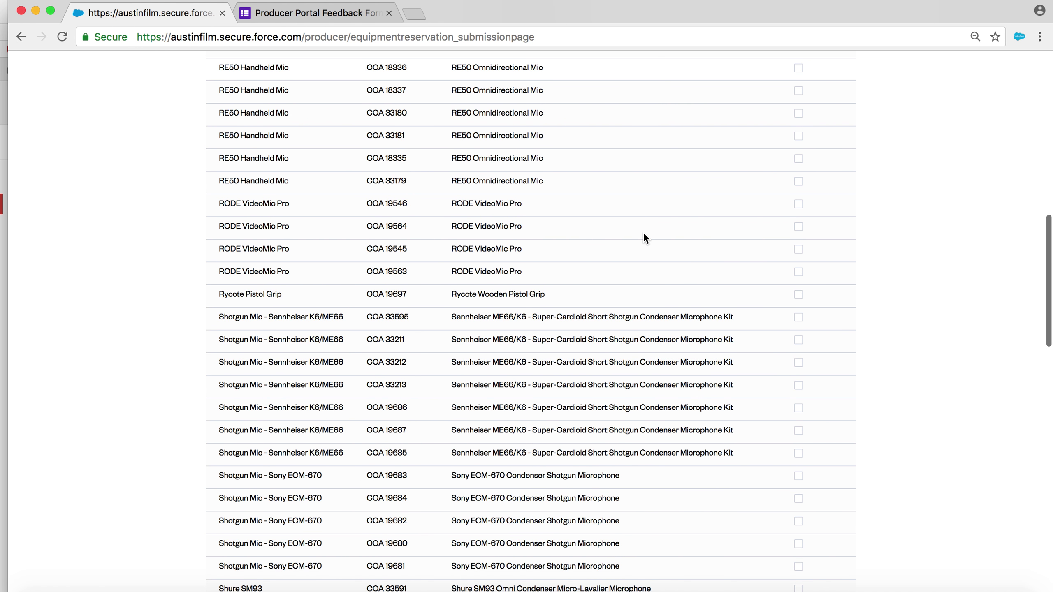
scroll(643, 238, "down", 15)
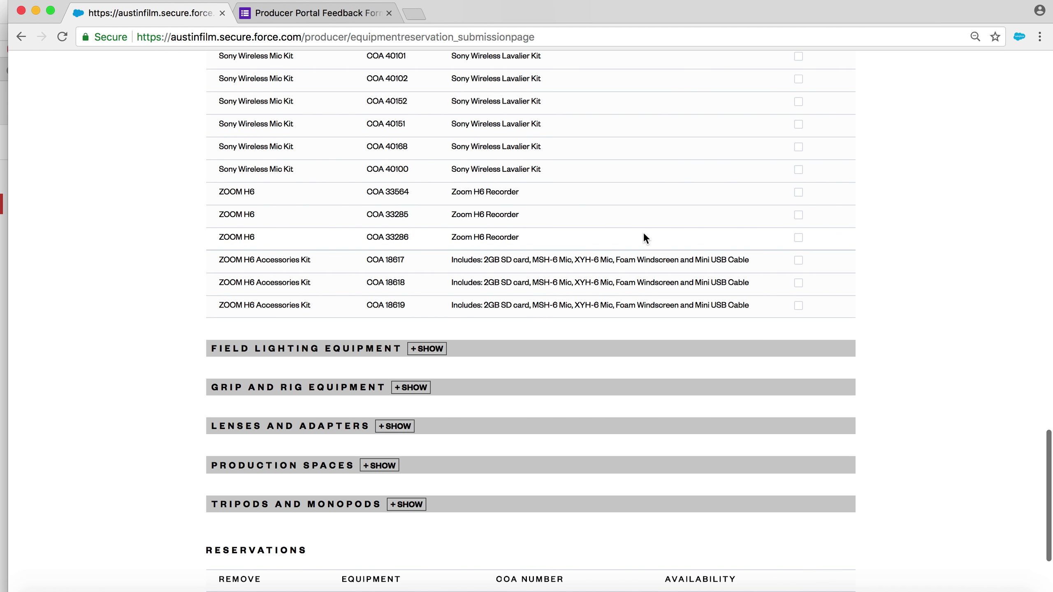
scroll(643, 233, "up", 7)
scroll(791, 301, "down", 3)
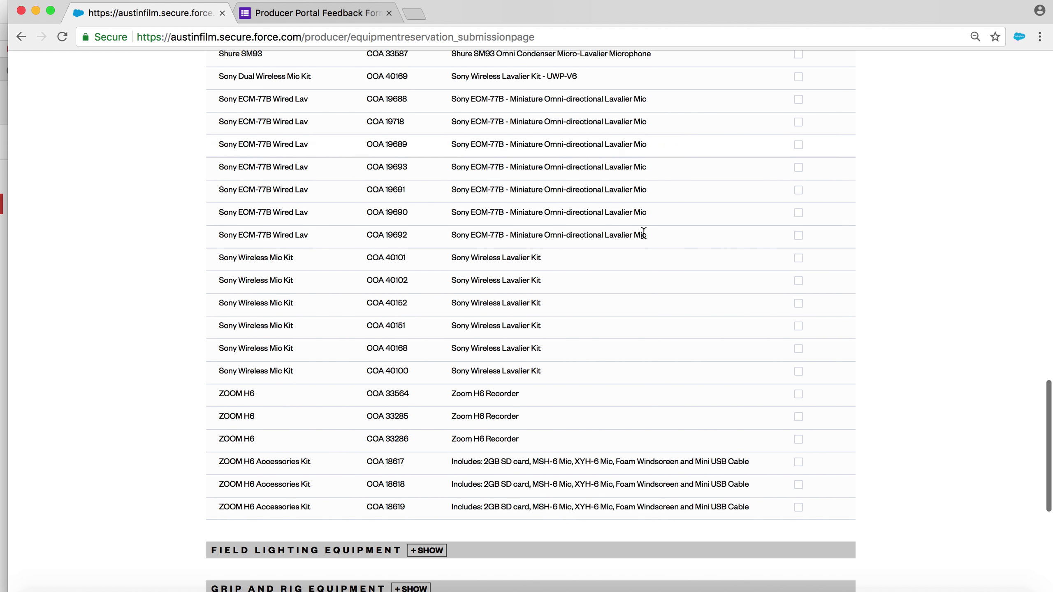
left_click(797, 304)
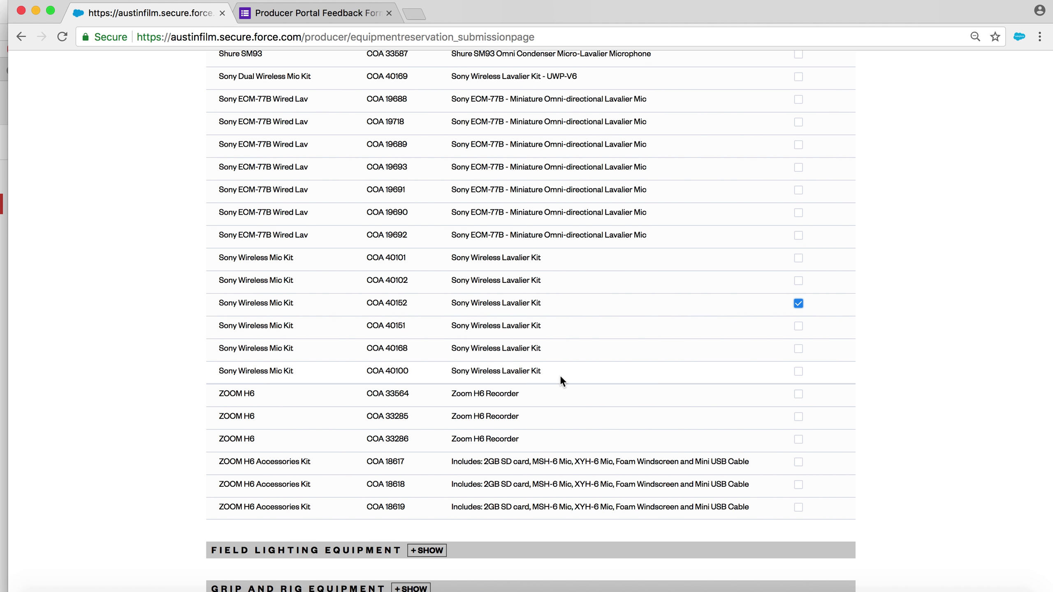
scroll(559, 378, "down", 8)
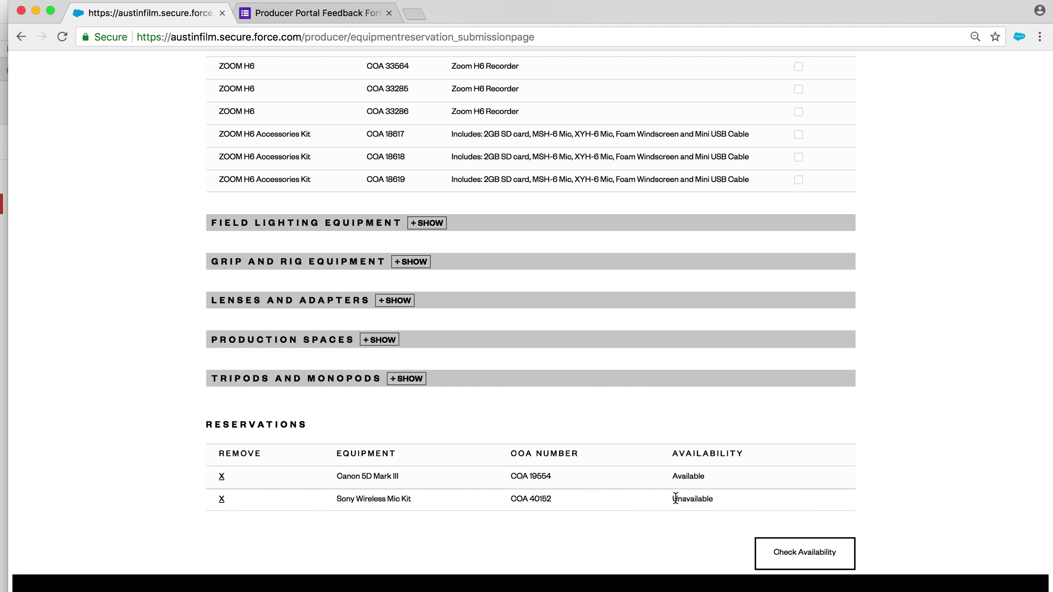
Step: Replace the Sony Wireless Mic Kit COA 40152 with the kit COA 40151 in the reservation
scroll(824, 297, "up", 6)
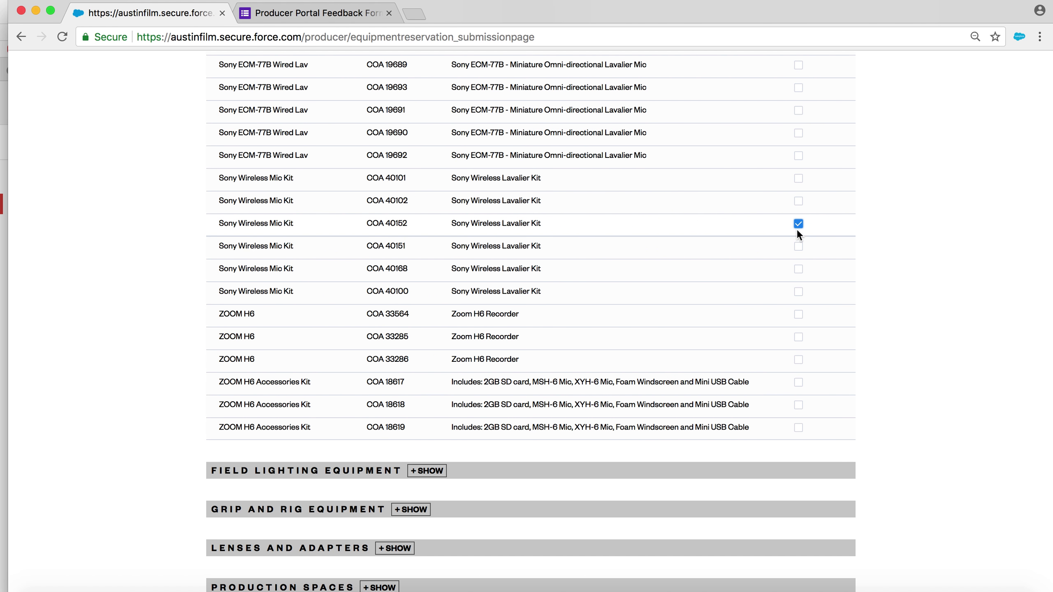
left_click(797, 246)
scroll(689, 365, "down", 6)
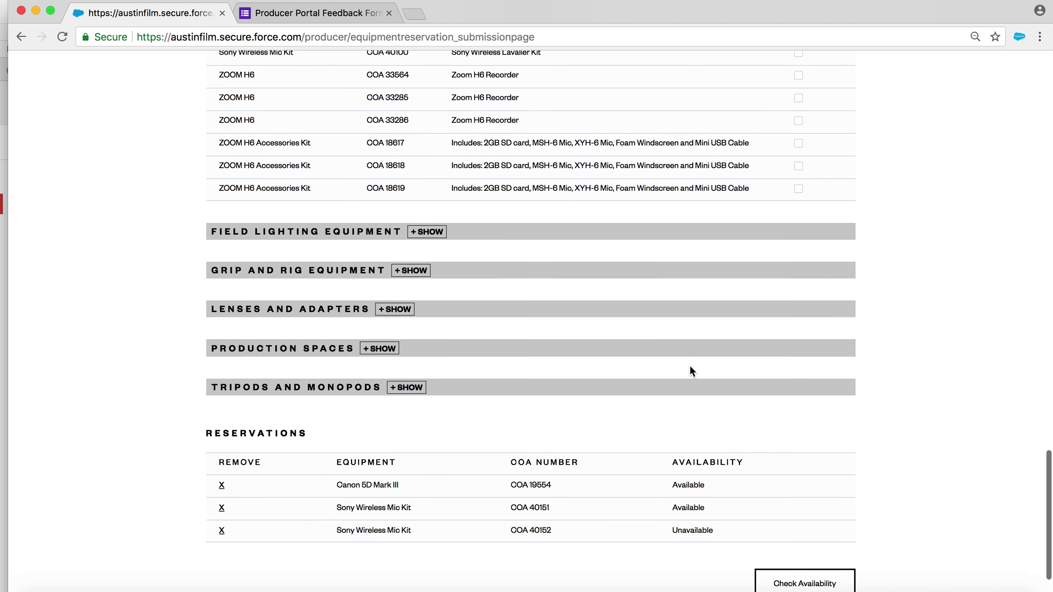
scroll(689, 365, "down", 1)
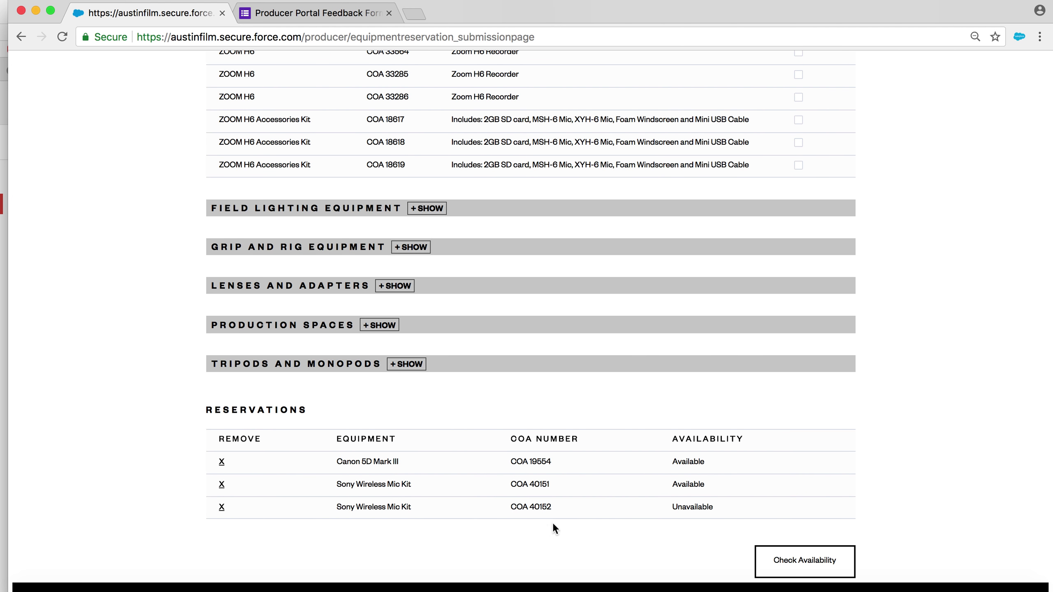
left_click(221, 507)
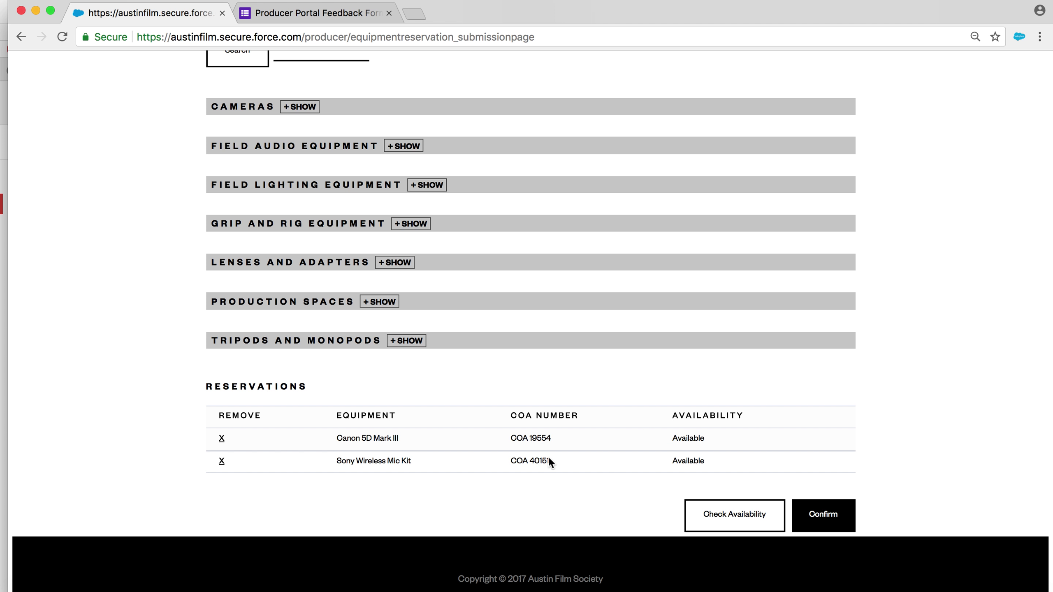
Step: Include the SHAPE Shoulder Rig COA 18552 from the grip and rig equipment and look at its availability
scroll(678, 460, "down", 10)
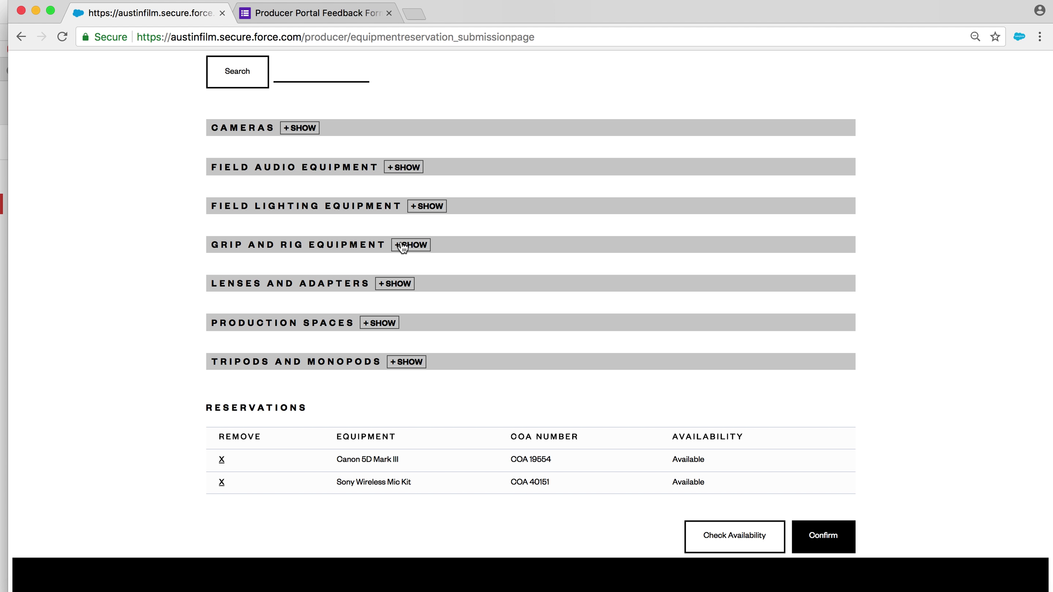
left_click(402, 246)
scroll(628, 309, "down", 8)
scroll(629, 309, "up", 7)
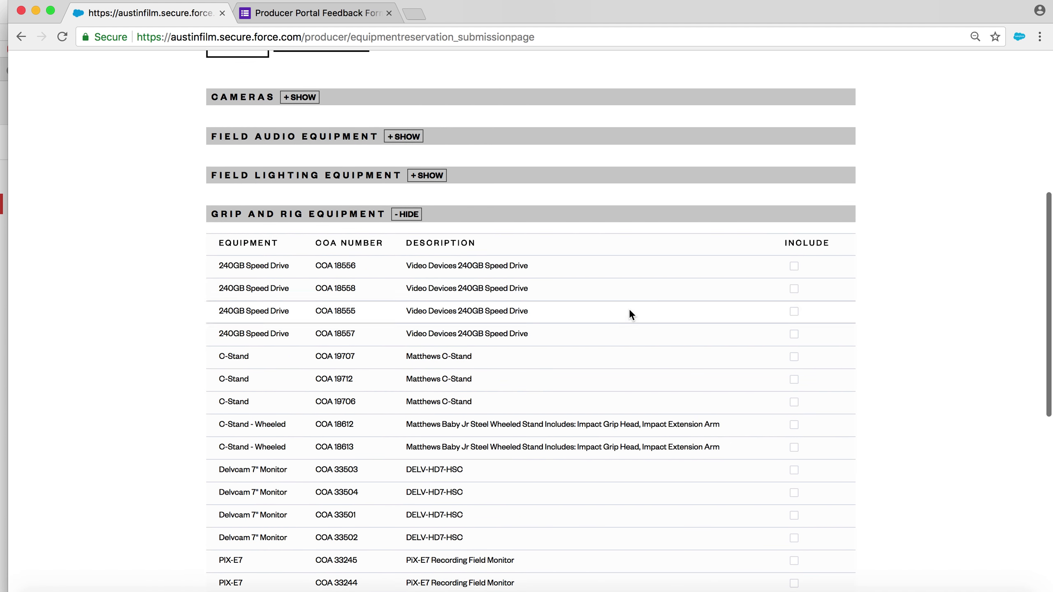
scroll(628, 308, "down", 10)
left_click(794, 180)
scroll(931, 202, "down", 10)
scroll(931, 197, "down", 15)
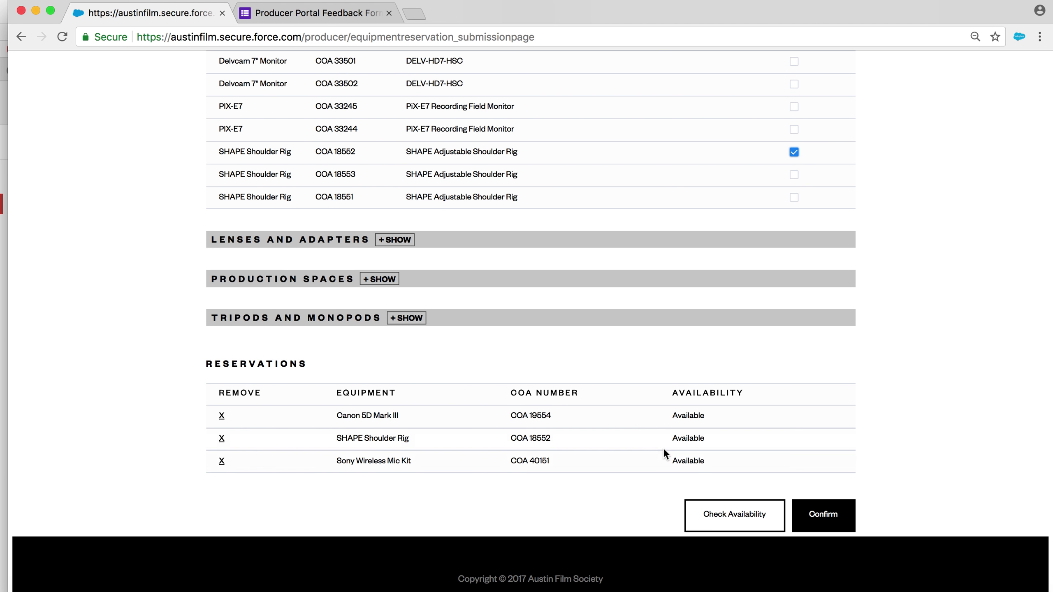
Step: Include the Canon 24-105 Lens COA 33171 from the lenses and adapters in the reservation
left_click(395, 241)
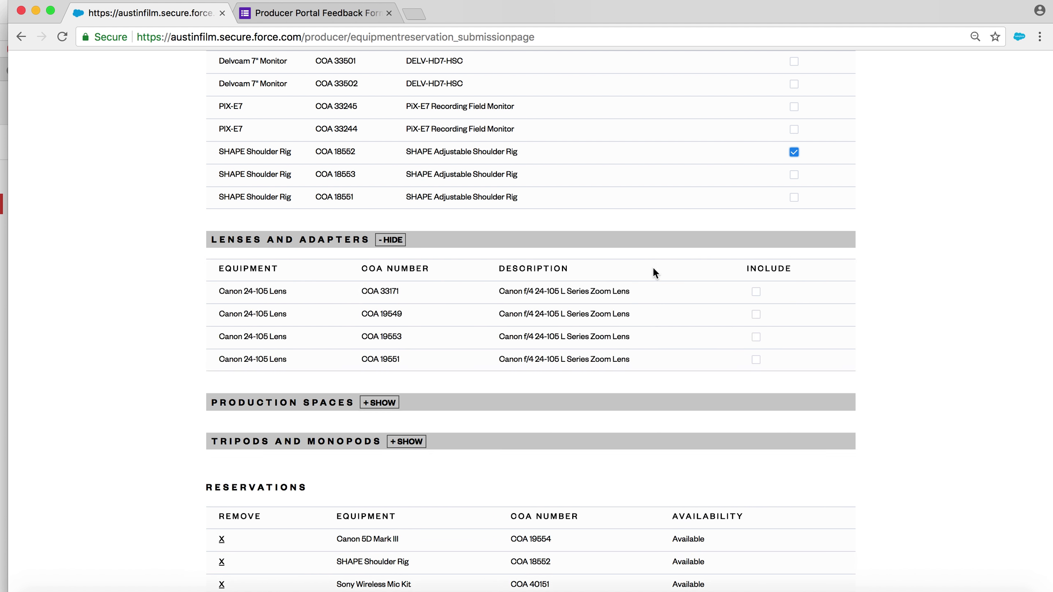
left_click(755, 292)
scroll(884, 306, "down", 4)
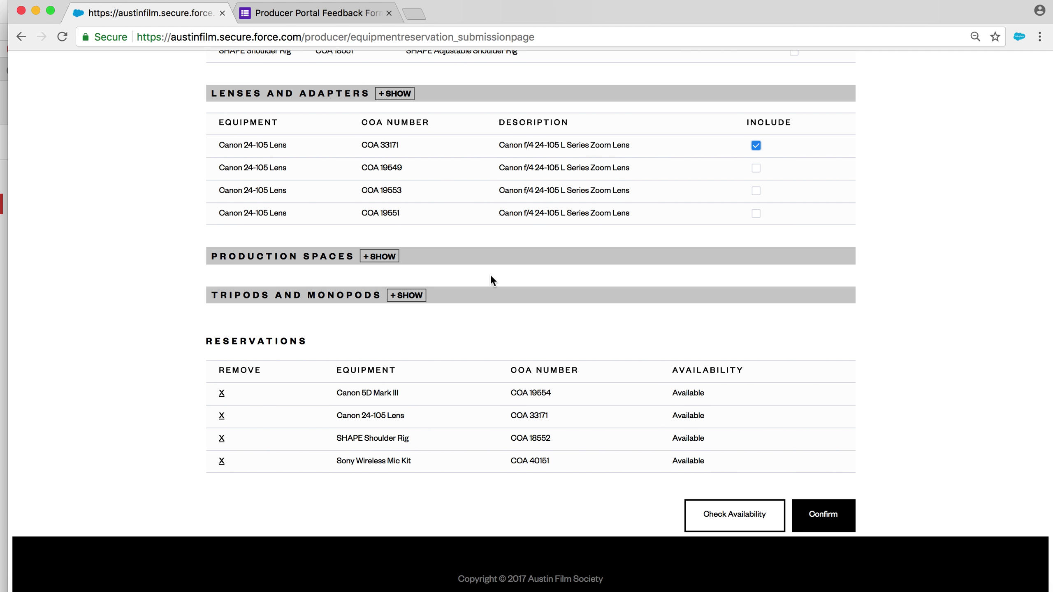
Step: Collapse the field audio, grip and rig, and lenses and adapters lists, and review the reserved items
scroll(491, 278, "up", 20)
scroll(490, 275, "up", 20)
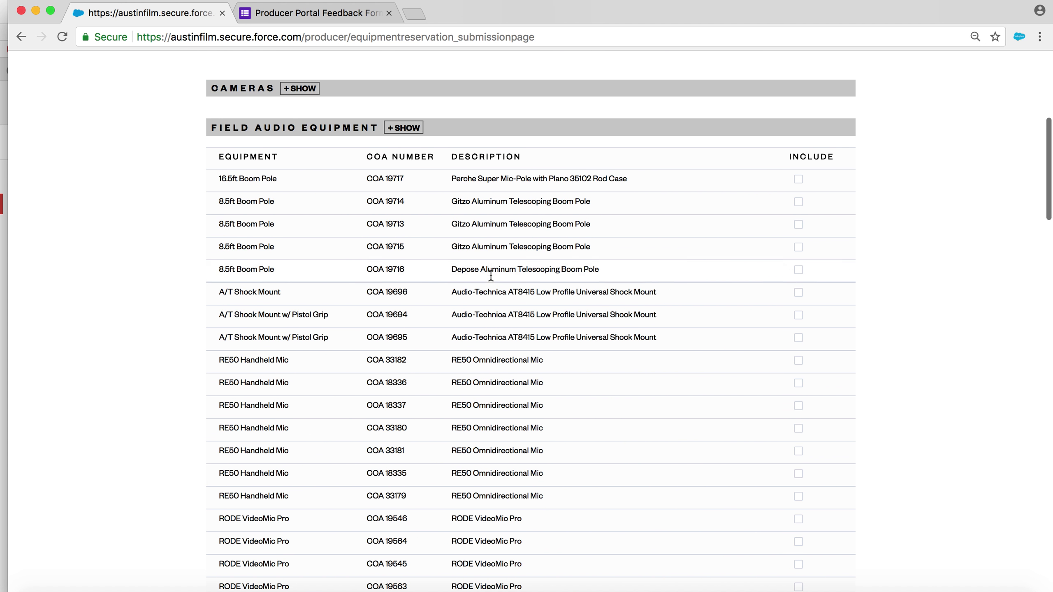
scroll(491, 275, "up", 3)
left_click(401, 232)
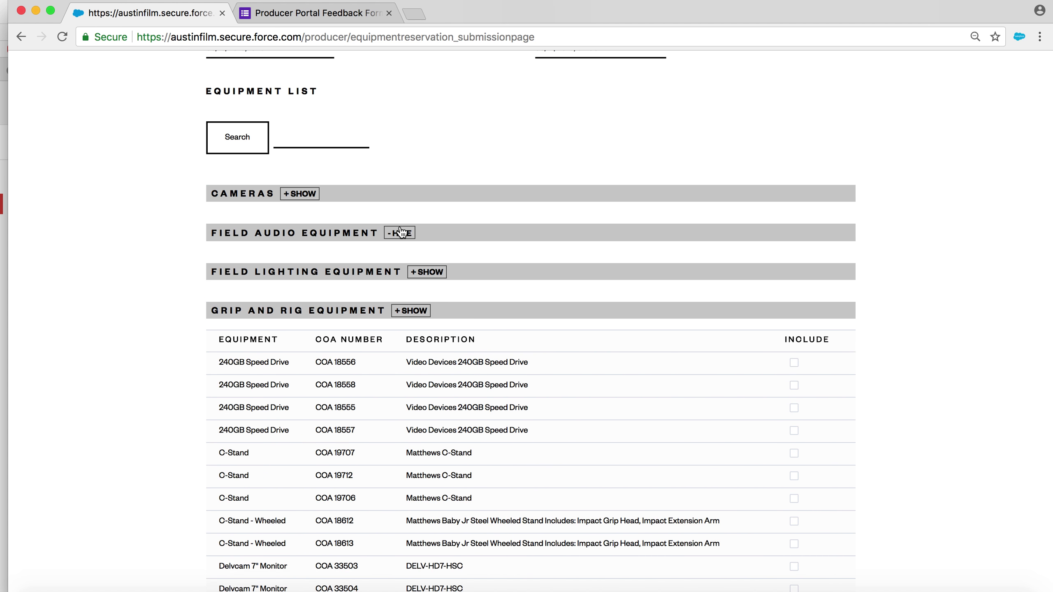
left_click(410, 315)
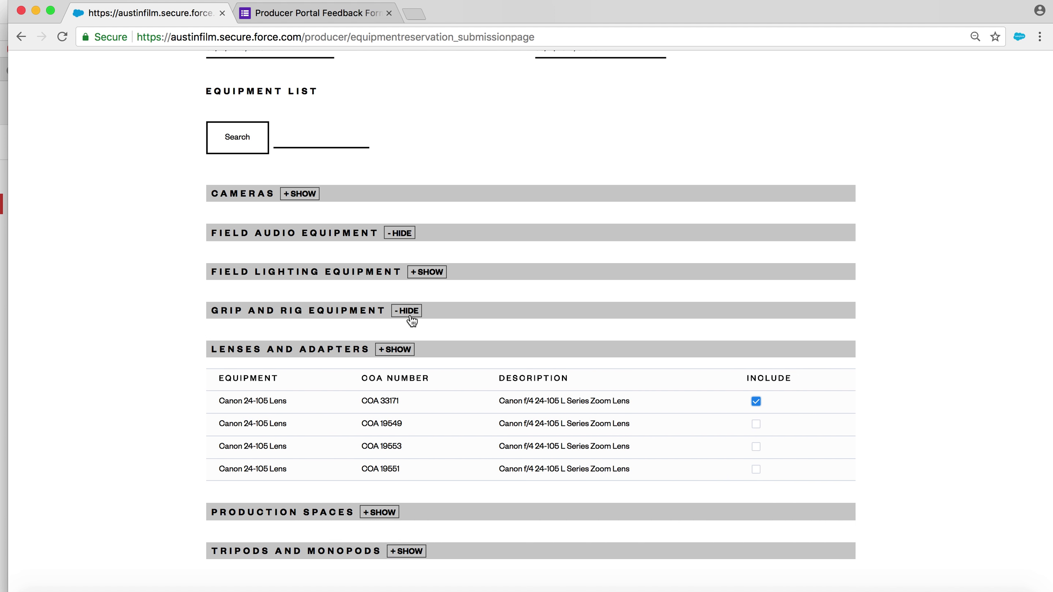
scroll(399, 497, "down", 1)
left_click(394, 349)
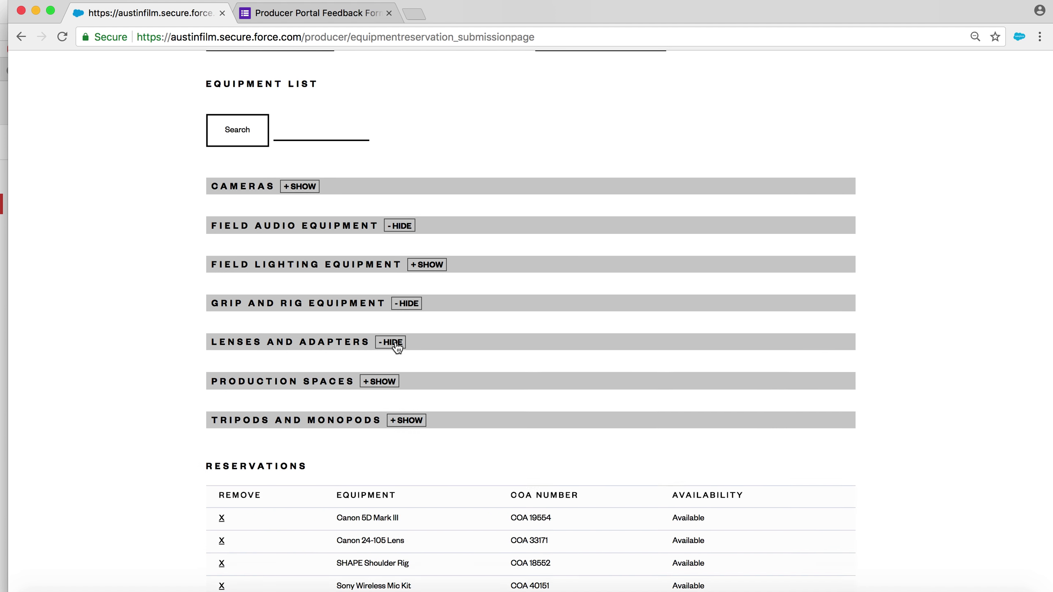
scroll(918, 392, "down", 1)
scroll(916, 387, "down", 3)
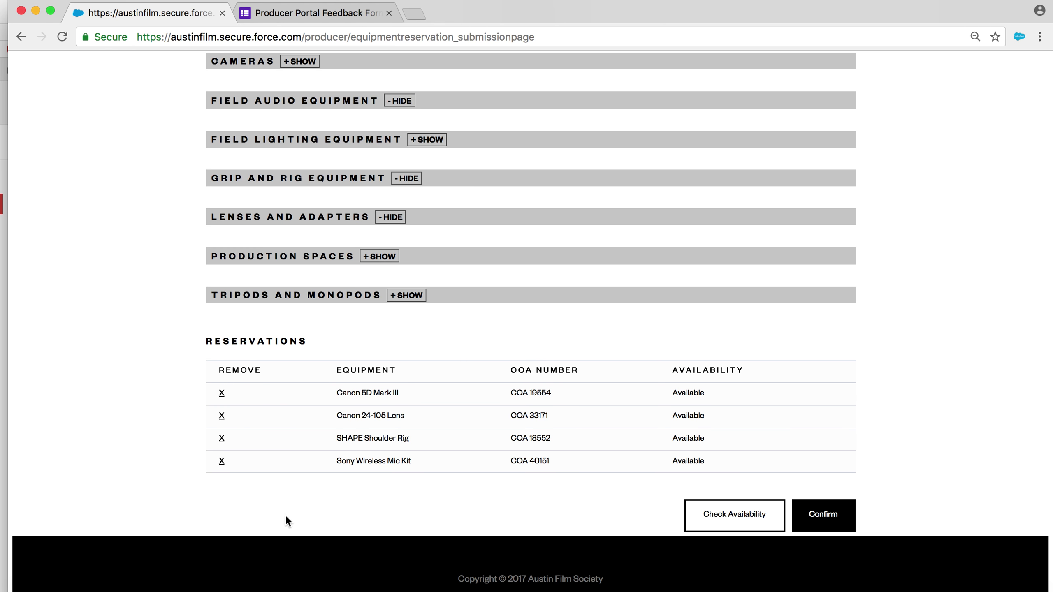
Step: Confirm the equipment selection and review the project, dates and items on the reservation confirmation page
left_click(809, 530)
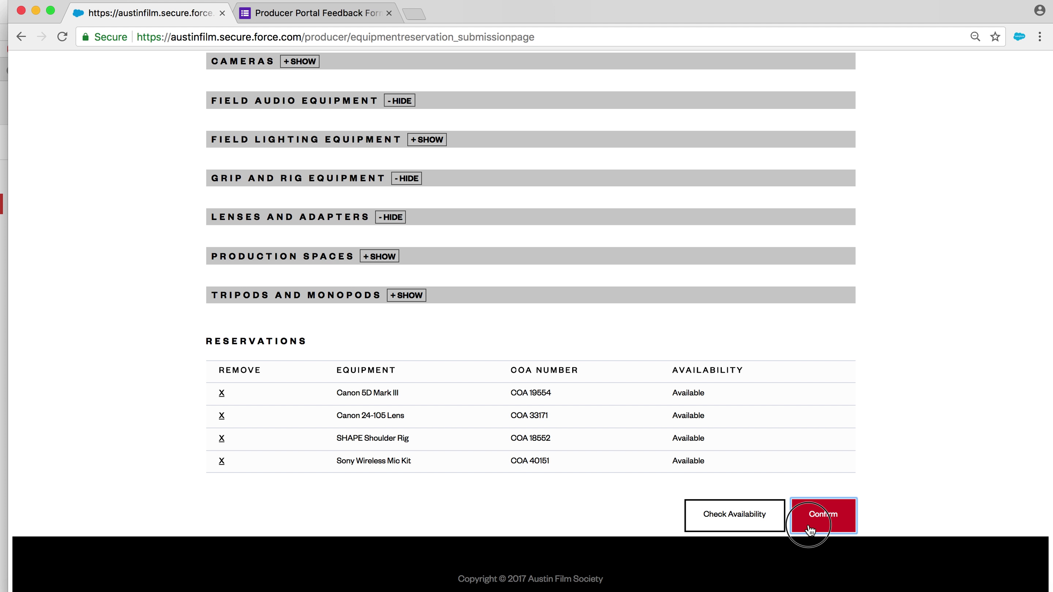
scroll(455, 333, "down", 2)
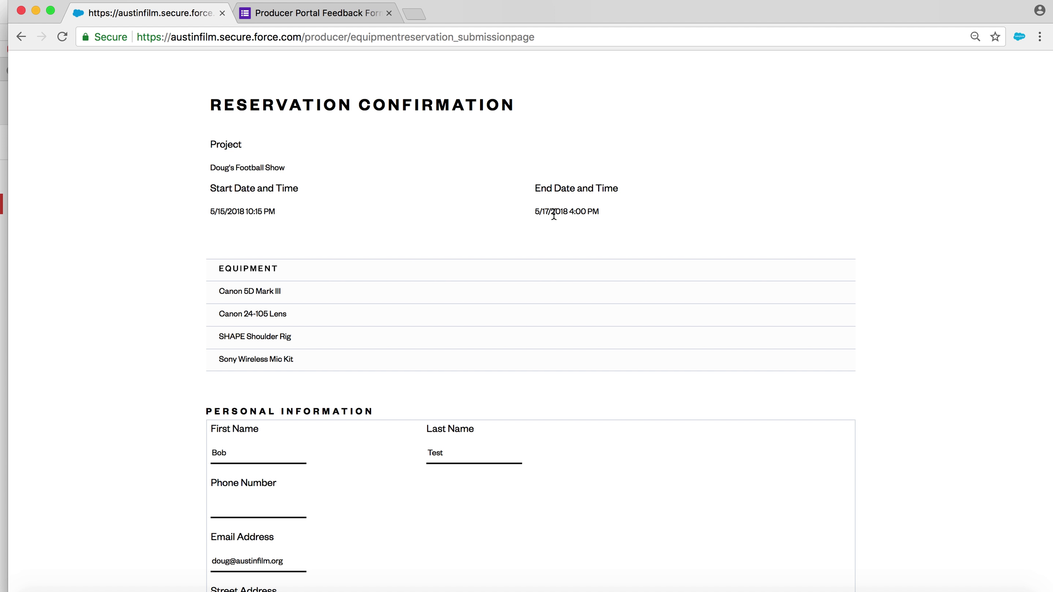
scroll(500, 231, "down", 1)
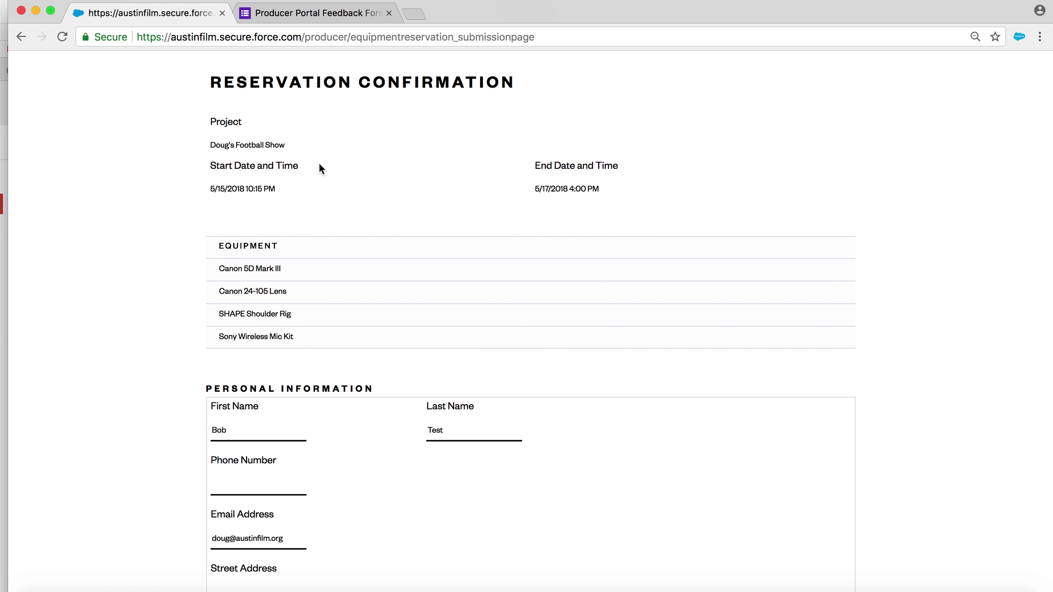
Step: Check the reservation's start date and personal information, submit the reservation request, and read the submission message
left_click(248, 192)
left_click_drag(277, 189, 207, 183)
scroll(341, 249, "down", 5)
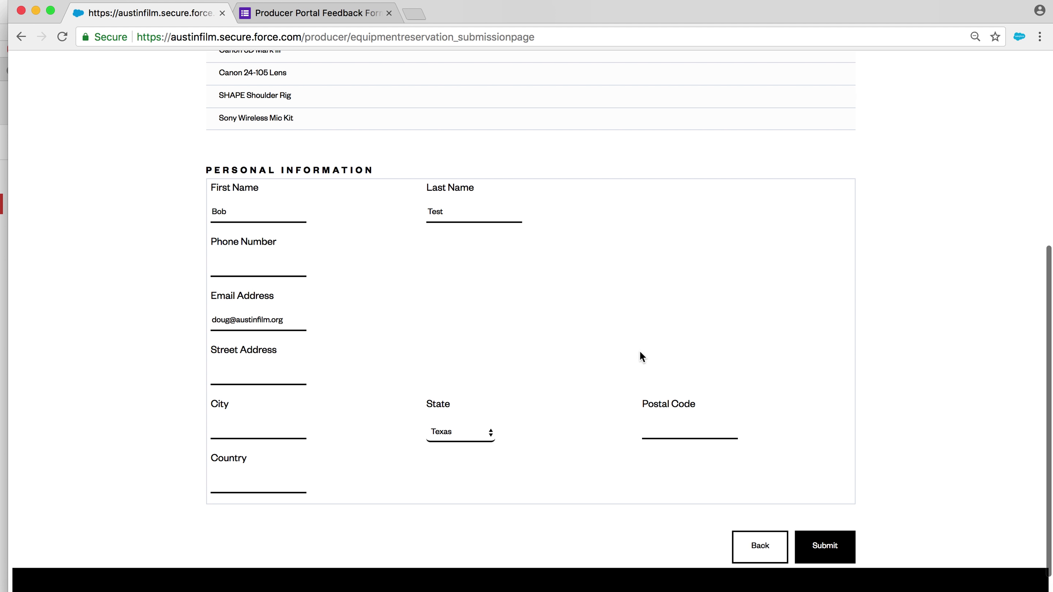
left_click(823, 546)
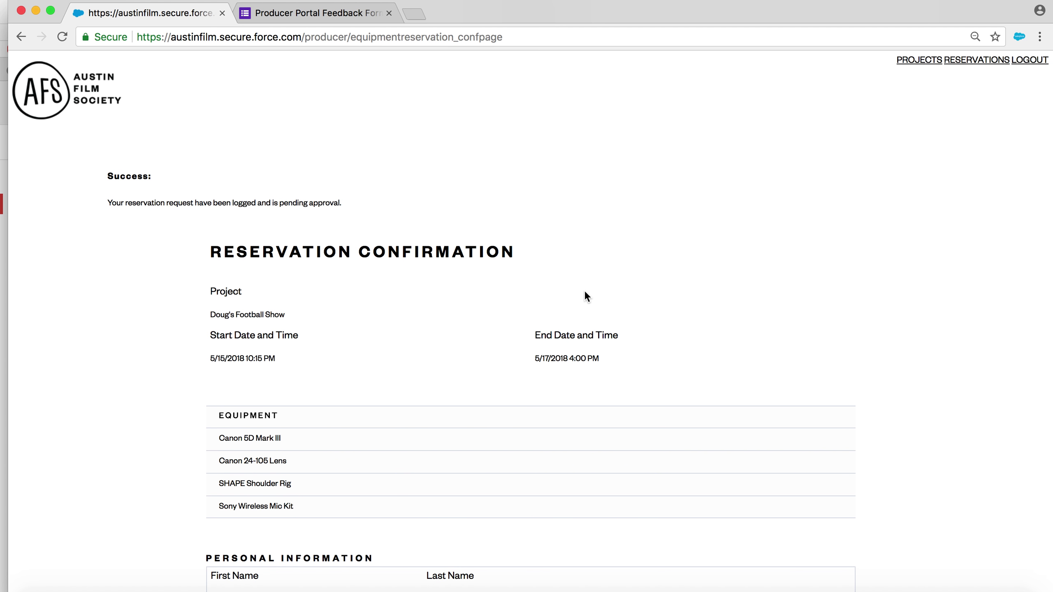
left_click_drag(107, 176, 366, 187)
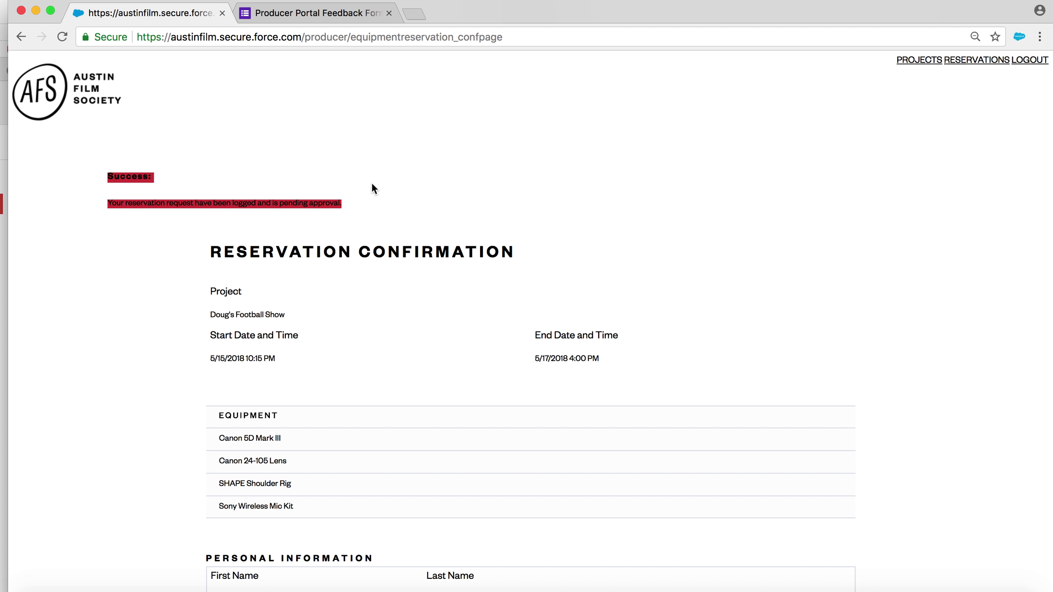
left_click(372, 185)
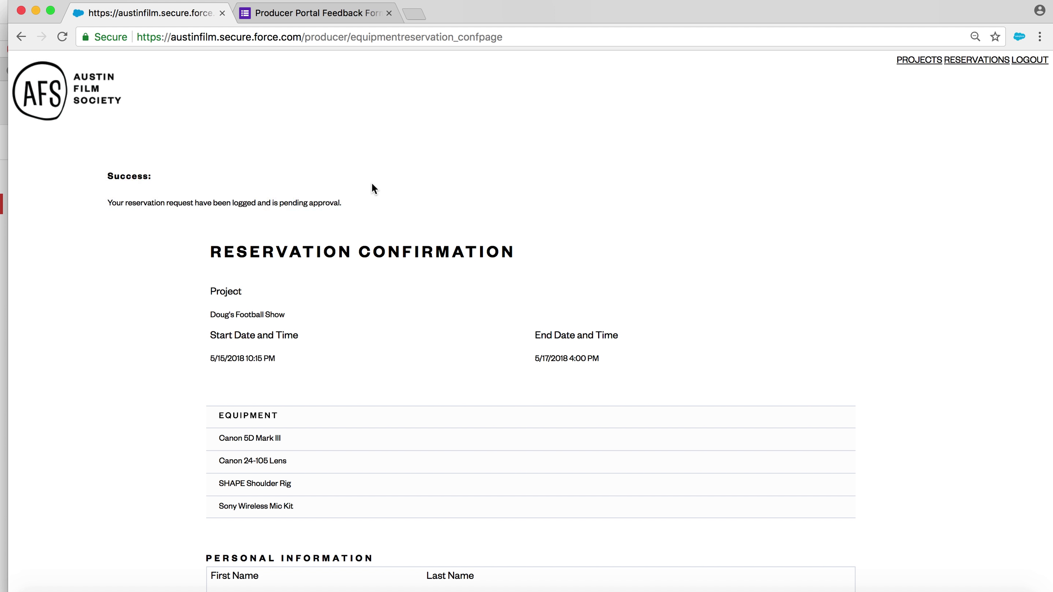
Step: Return to the projects overview and expand the reservations list to review the status of each reserved item
left_click(925, 60)
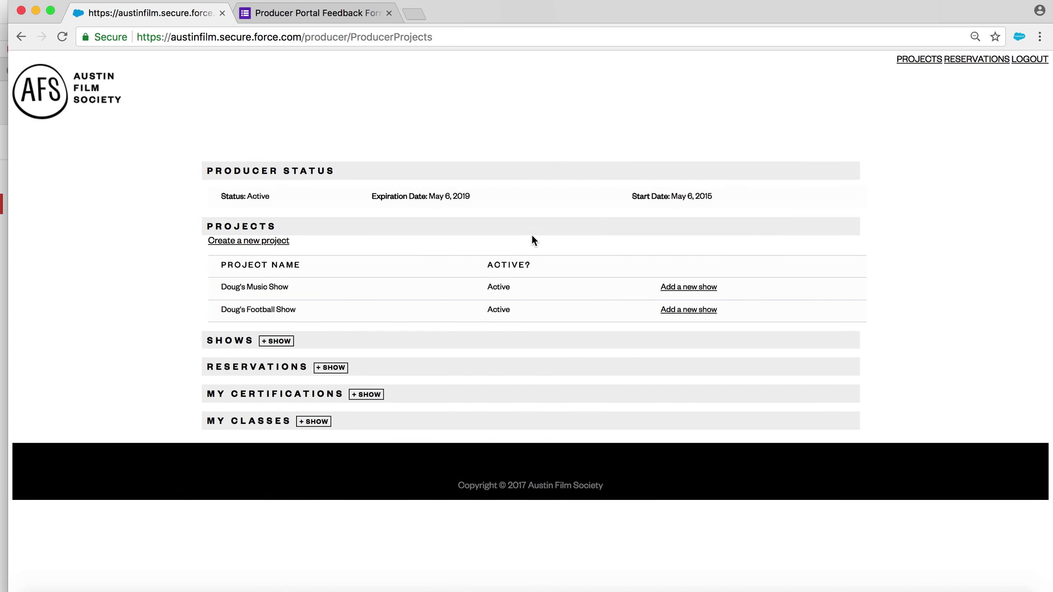
left_click(330, 369)
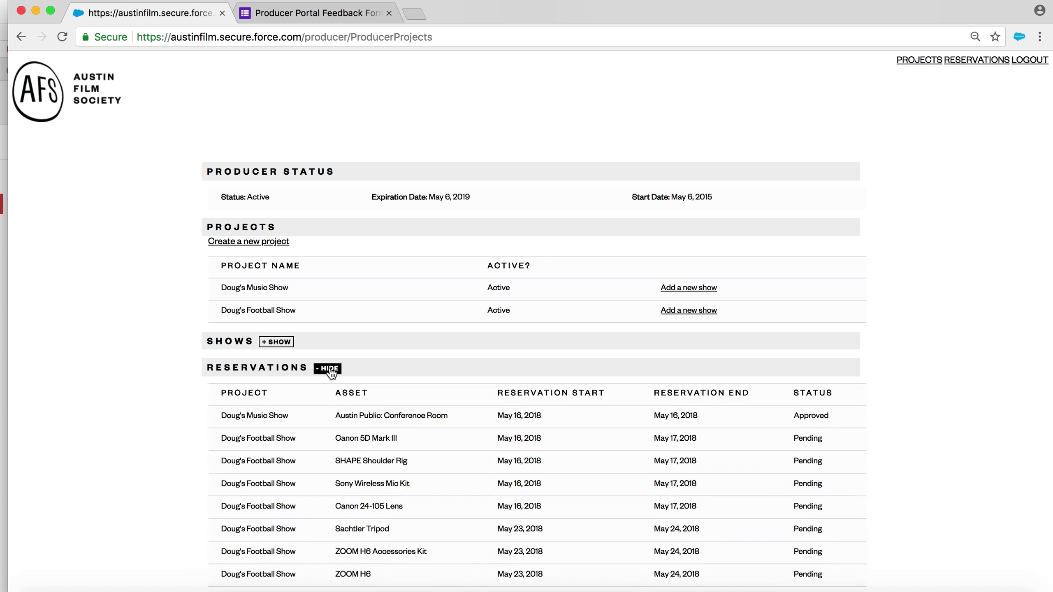
scroll(331, 372, "down", 6)
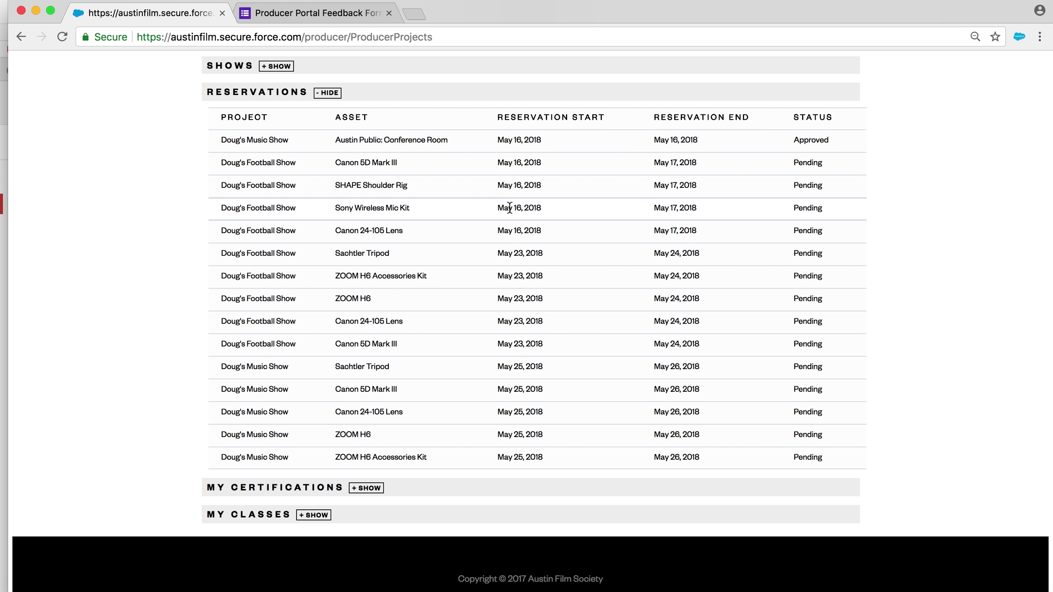
scroll(1049, 238, "down", 1)
scroll(1050, 237, "up", 2)
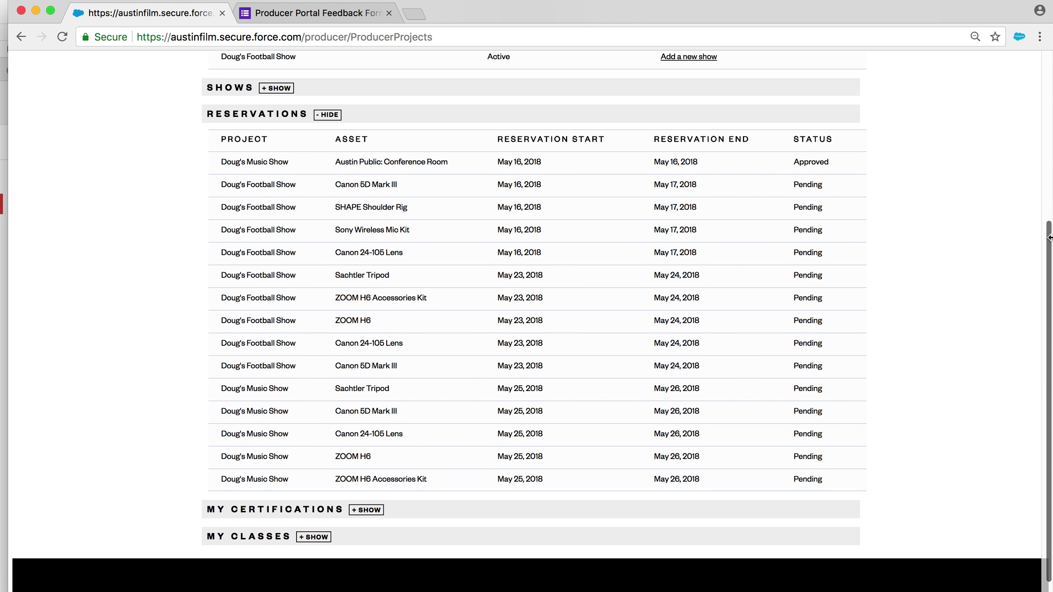